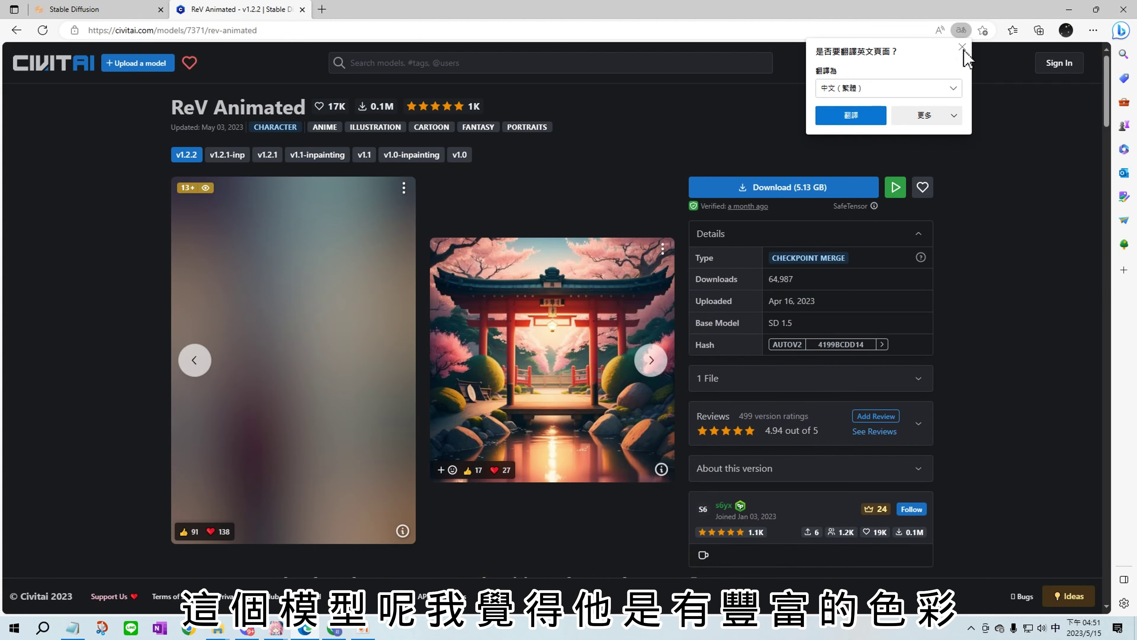
Dismiss the translation prompt on the ReV Animated model page and select revAnimated_v122.safetensors as the Stable Diffusion checkpoint.
{"action": "left_click", "coordinate": [967, 48]}
{"action": "left_click_drag", "start_coordinate": [174, 106], "coordinate": [305, 107]}
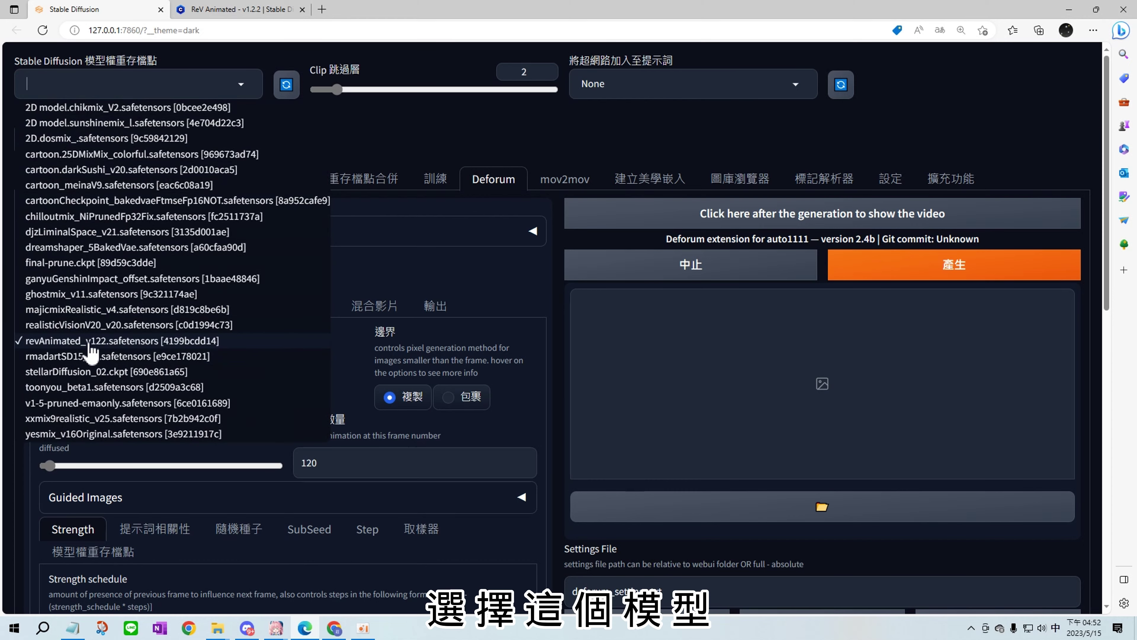
{"action": "left_click", "coordinate": [148, 336]}
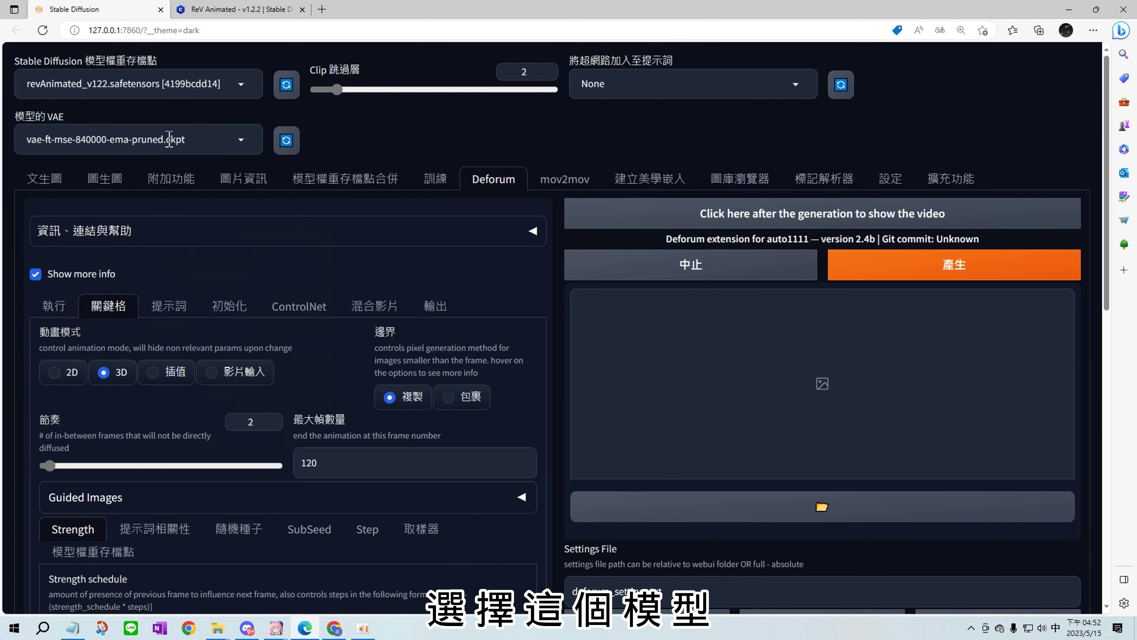
In Deforum's run settings, set the sampler to DPM++ SDE Karras, the steps to 30 and the width to 720.
{"action": "left_click", "coordinate": [59, 310]}
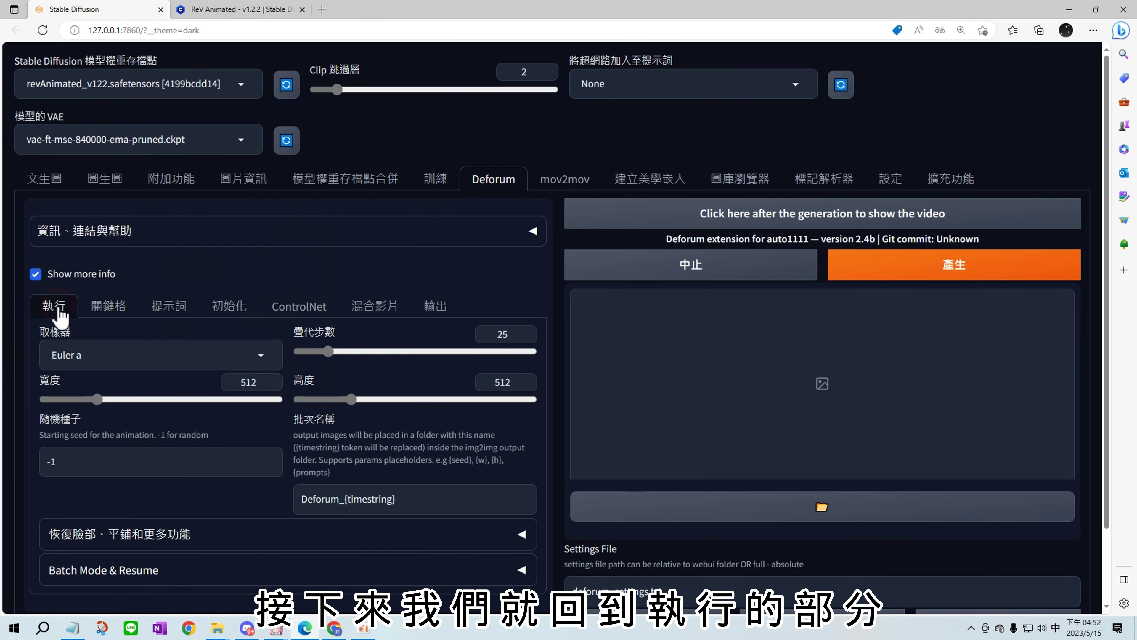
{"action": "left_click", "coordinate": [170, 351]}
{"action": "left_click", "coordinate": [127, 323]}
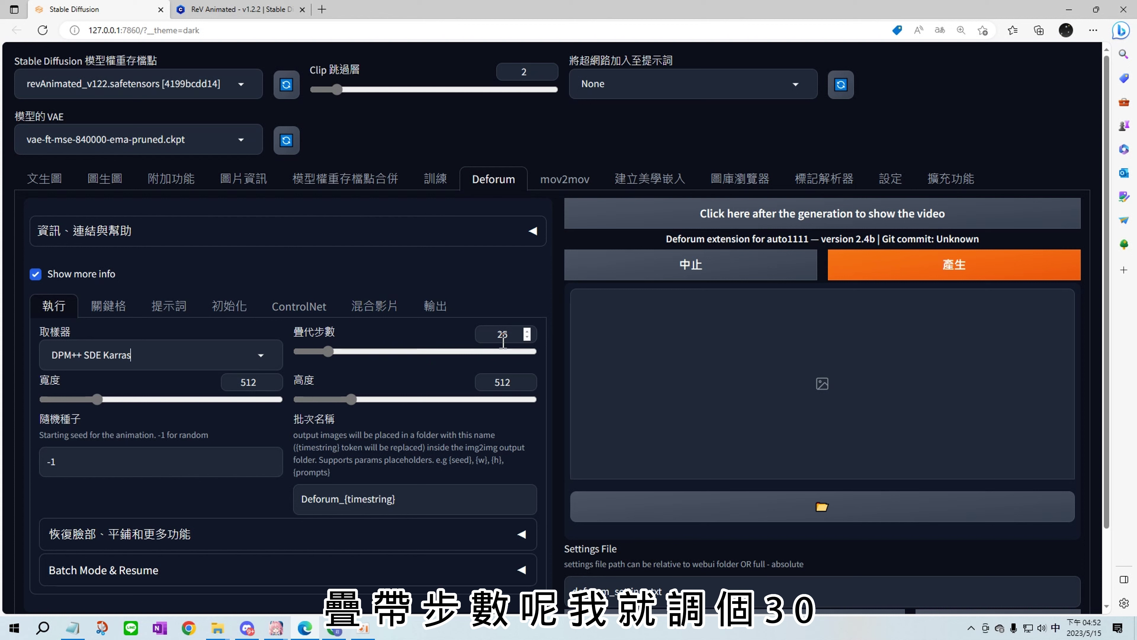
{"action": "left_click_drag", "start_coordinate": [491, 334], "coordinate": [543, 329]}
{"action": "type", "text": "30"}
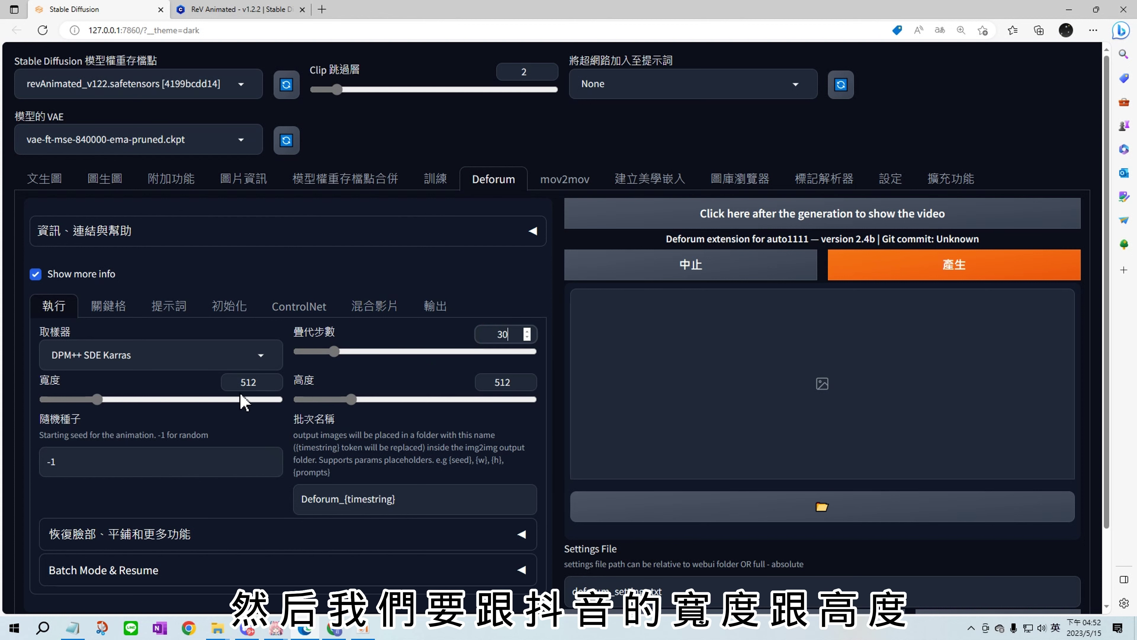
{"action": "left_click", "coordinate": [240, 382]}
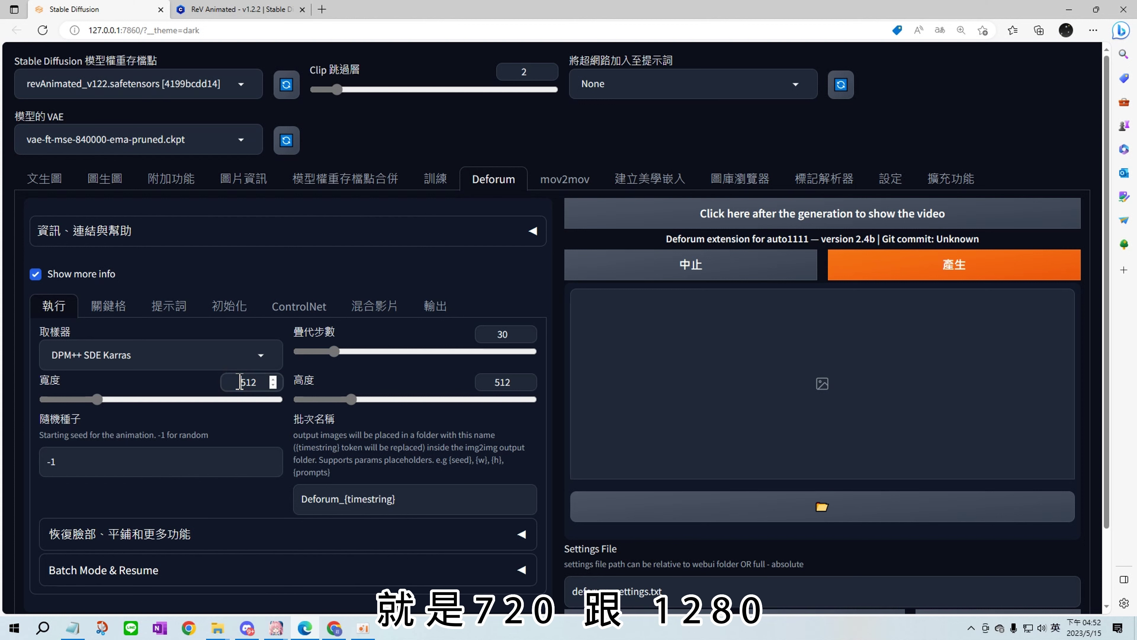
{"action": "type", "text": "720"}
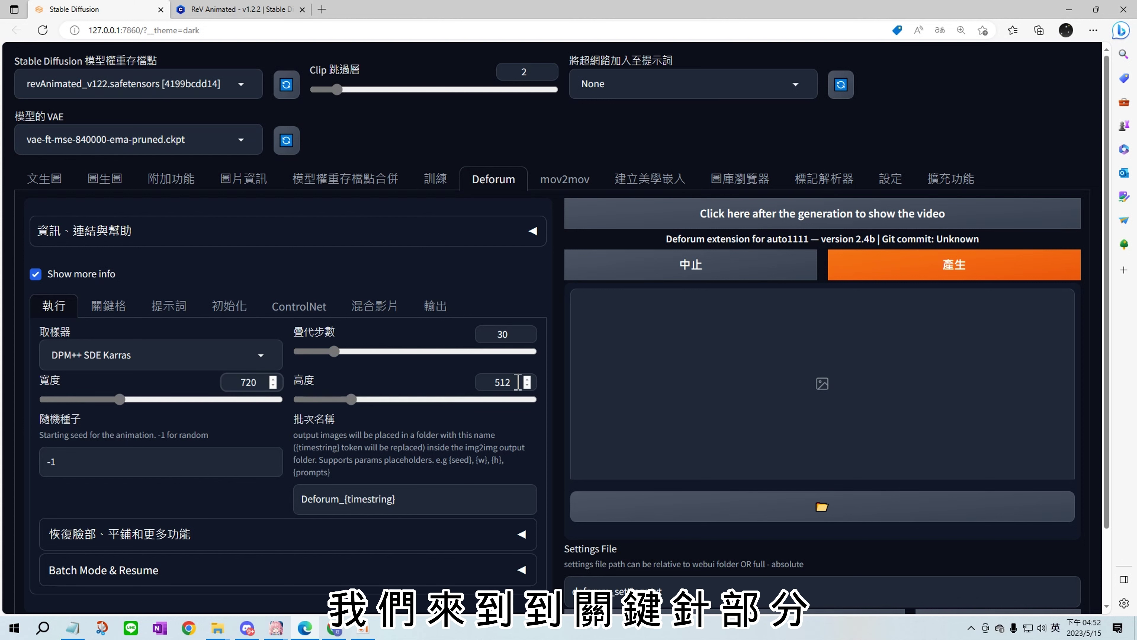
In the keyframe settings, use 3D animation mode with the wrap border (包裹) and set the maximum frames to 600.
{"action": "left_click", "coordinate": [109, 306]}
{"action": "left_click", "coordinate": [108, 372]}
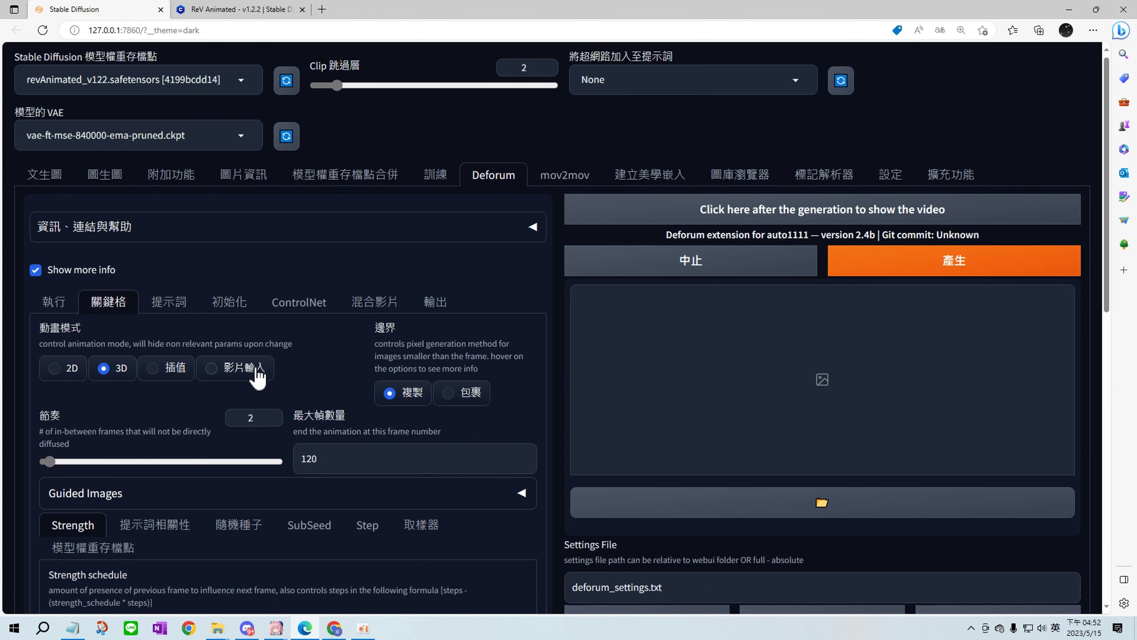
{"action": "scroll", "coordinate": [535, 298], "scroll_direction": "down", "scroll_amount": 2}
{"action": "left_click", "coordinate": [447, 313]}
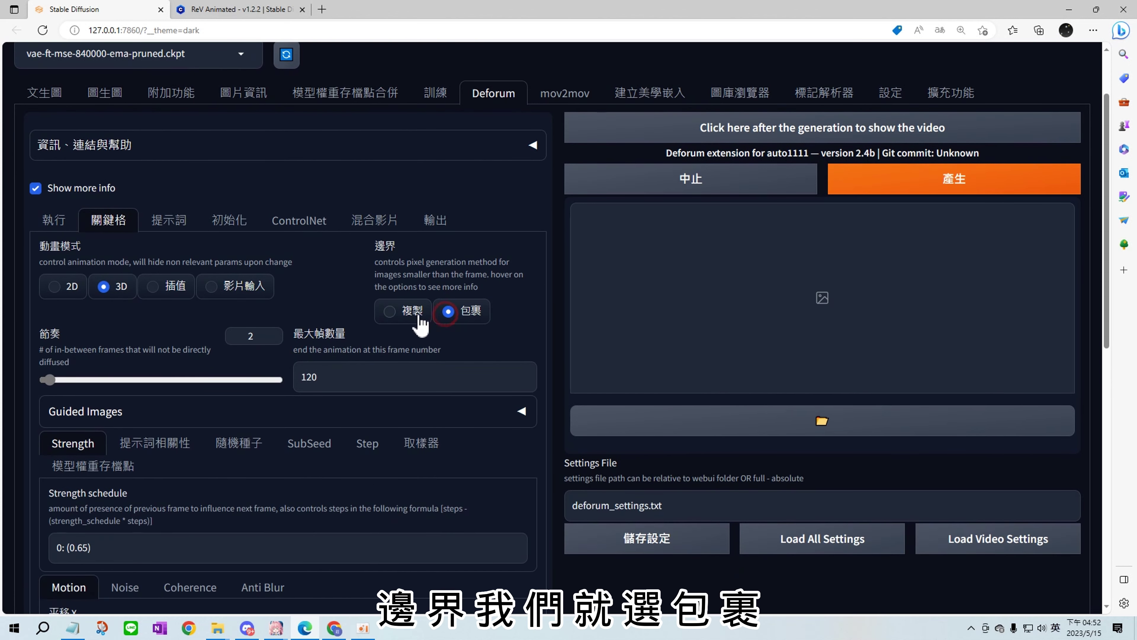
{"action": "left_click", "coordinate": [335, 378]}
{"action": "left_click_drag", "start_coordinate": [335, 378], "coordinate": [237, 398]}
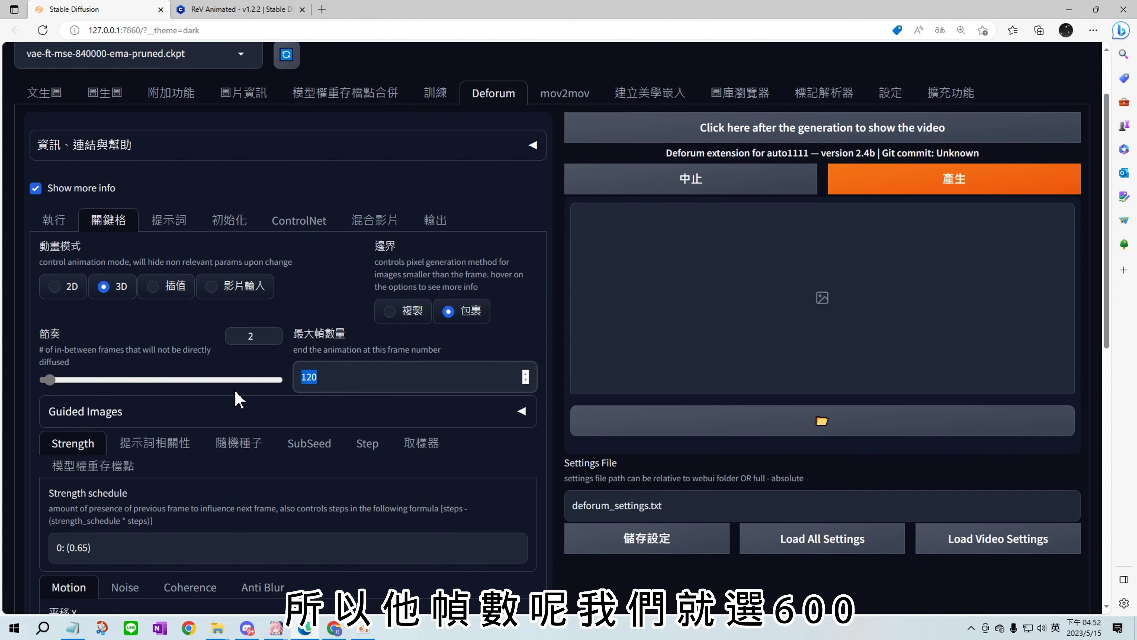
{"action": "type", "text": "600"}
Set the Strength schedule to 0: (0.65),25:(0.55).
{"action": "scroll", "coordinate": [118, 425], "scroll_direction": "down", "scroll_amount": 2}
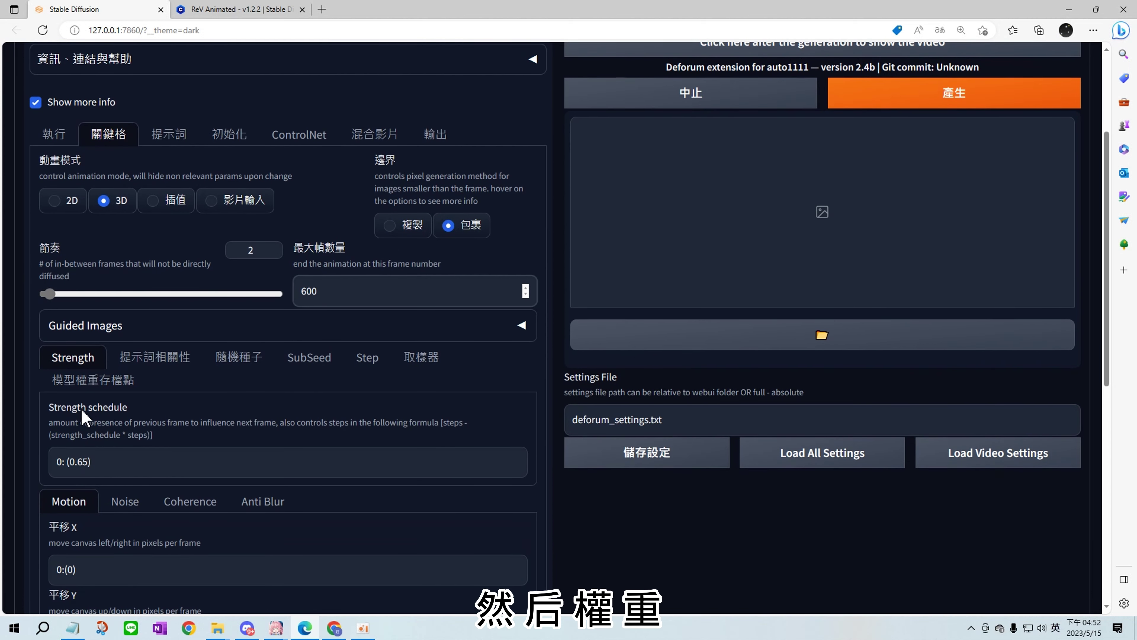
{"action": "left_click", "coordinate": [102, 461]}
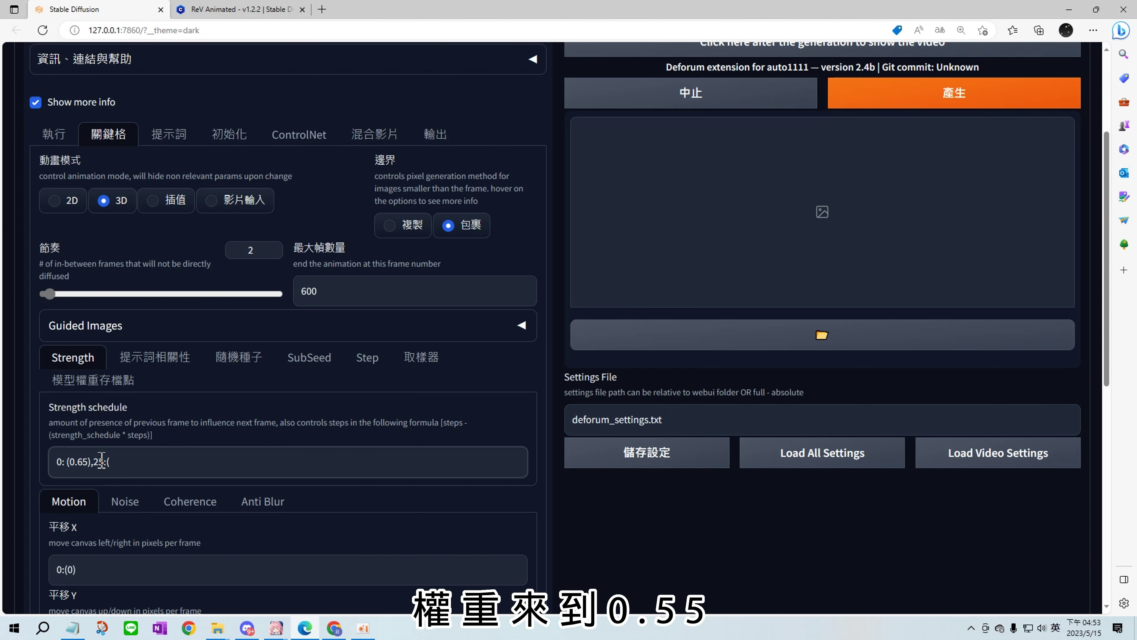
{"action": "type", "text": ")"}
Copy the 平移 X schedule 0:(0),30:(15),210:(15),300:(0) from the OneNote notes into Deforum's 平移 X motion setting.
{"action": "scroll", "coordinate": [115, 386], "scroll_direction": "down", "scroll_amount": 3}
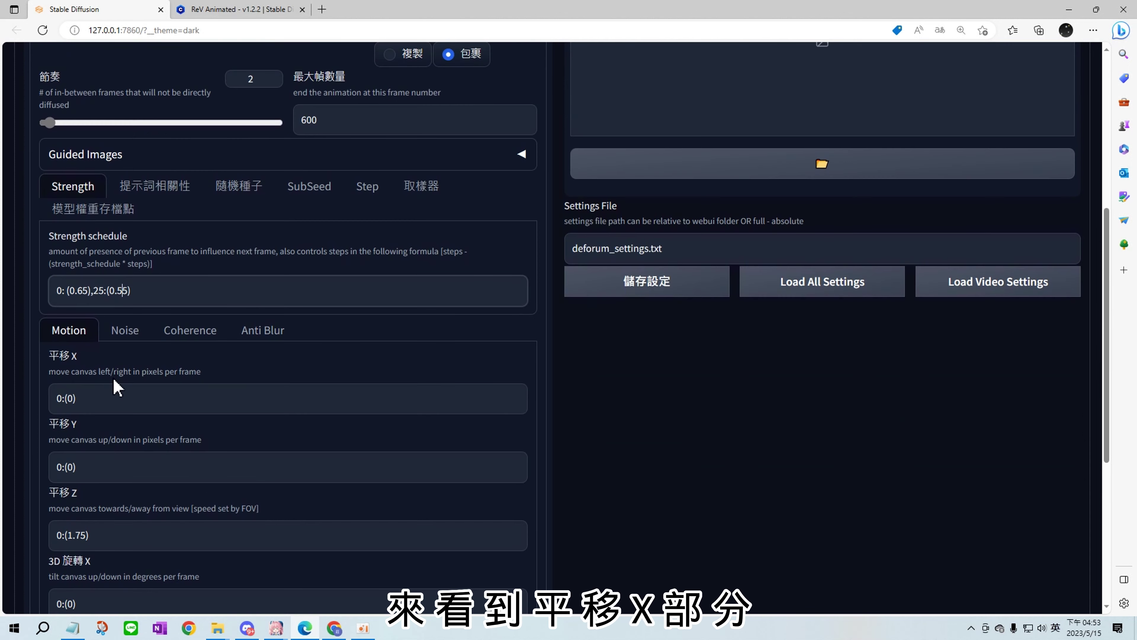
{"action": "left_click", "coordinate": [161, 628]}
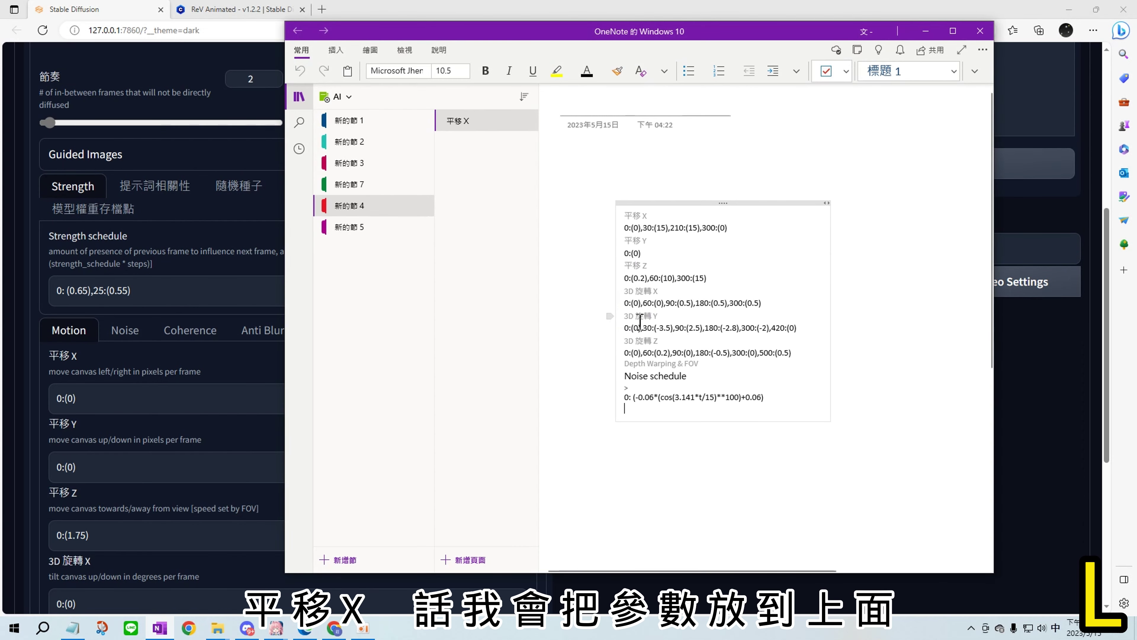
{"action": "triple_click", "coordinate": [737, 227]}
{"action": "scroll", "coordinate": [716, 228], "scroll_direction": "down", "scroll_amount": 2}
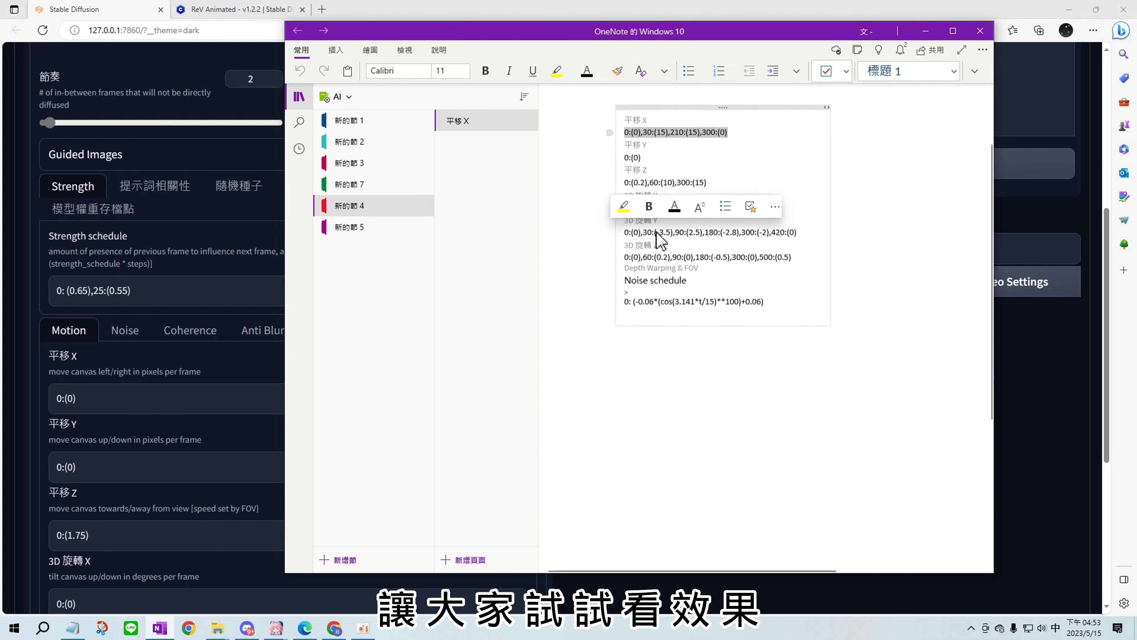
{"action": "right_click", "coordinate": [680, 140]}
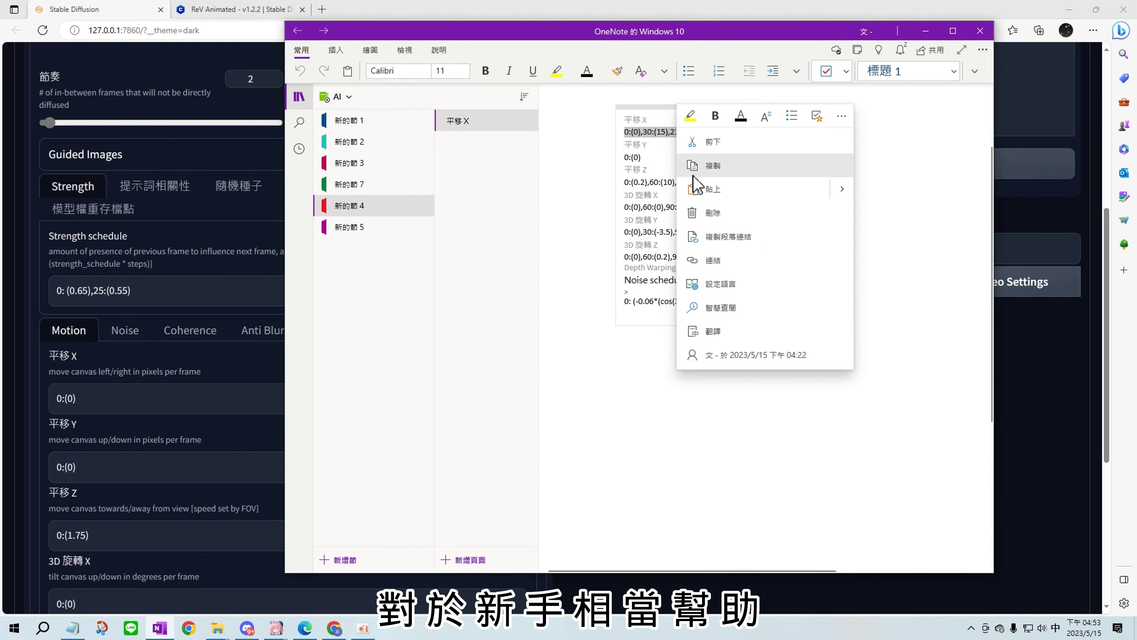
{"action": "left_click", "coordinate": [698, 166]}
{"action": "left_click", "coordinate": [115, 397]}
{"action": "triple_click", "coordinate": [114, 397]}
{"action": "right_click", "coordinate": [114, 397]}
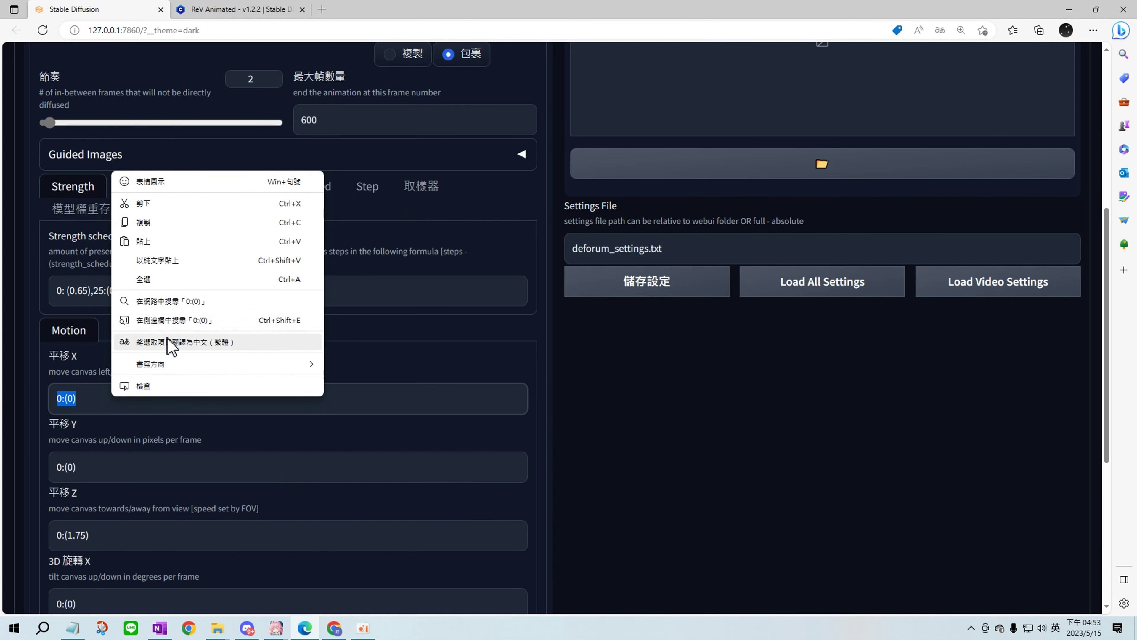
{"action": "left_click", "coordinate": [167, 257]}
Replace the 平移 Z motion schedule with 0:(0.2),60:(10),300:(15) from the notes.
{"action": "scroll", "coordinate": [261, 426], "scroll_direction": "down", "scroll_amount": 2}
{"action": "triple_click", "coordinate": [89, 448]}
{"action": "right_click", "coordinate": [89, 448]}
{"action": "left_click", "coordinate": [135, 286]}
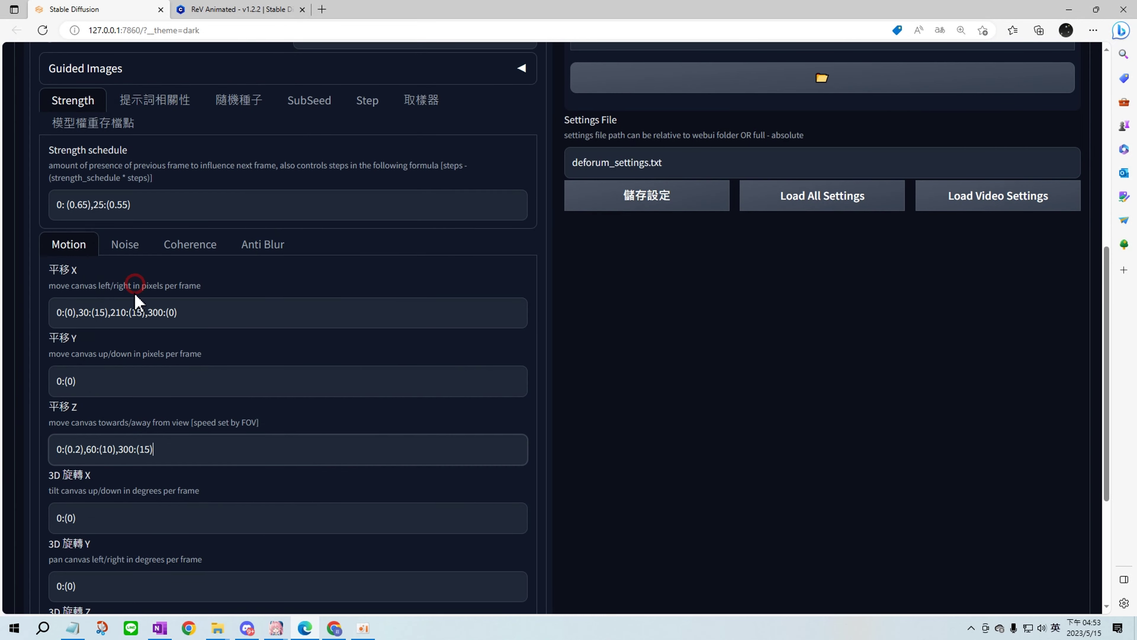
Replace the 3D 旋轉 X schedule with 0:(0),60:(0),90:(0.5),180:(0.5),300:(0.5) from the notes.
{"action": "scroll", "coordinate": [170, 457], "scroll_direction": "down", "scroll_amount": 3}
{"action": "key", "text": "alt+Tab"}
{"action": "left_click", "coordinate": [110, 432]}
{"action": "triple_click", "coordinate": [110, 432]}
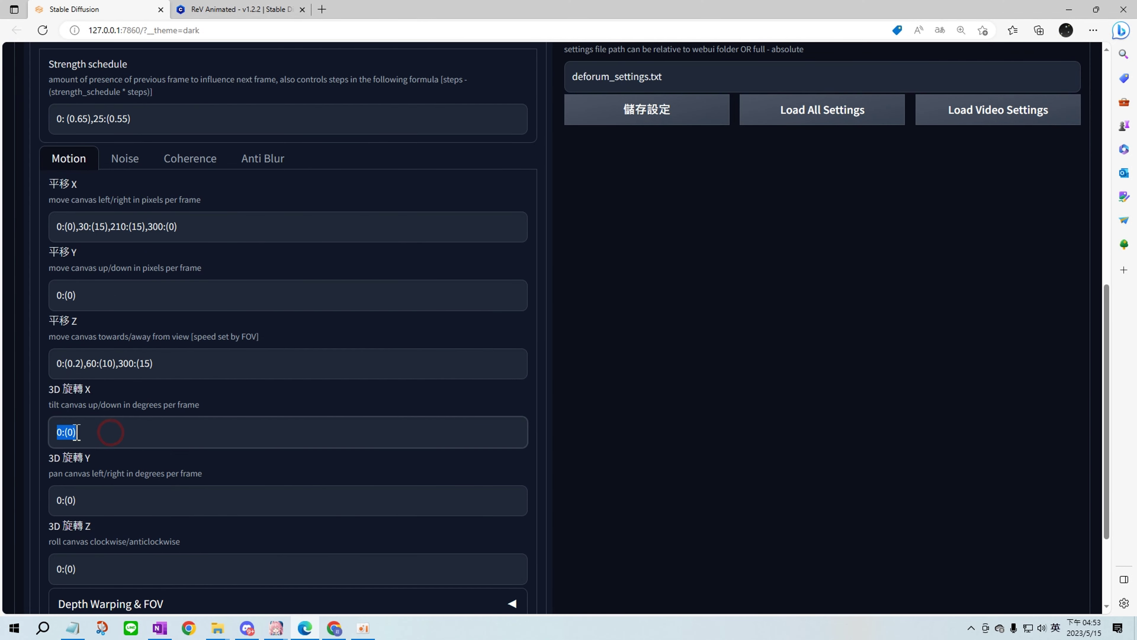
{"action": "left_click", "coordinate": [161, 271]}
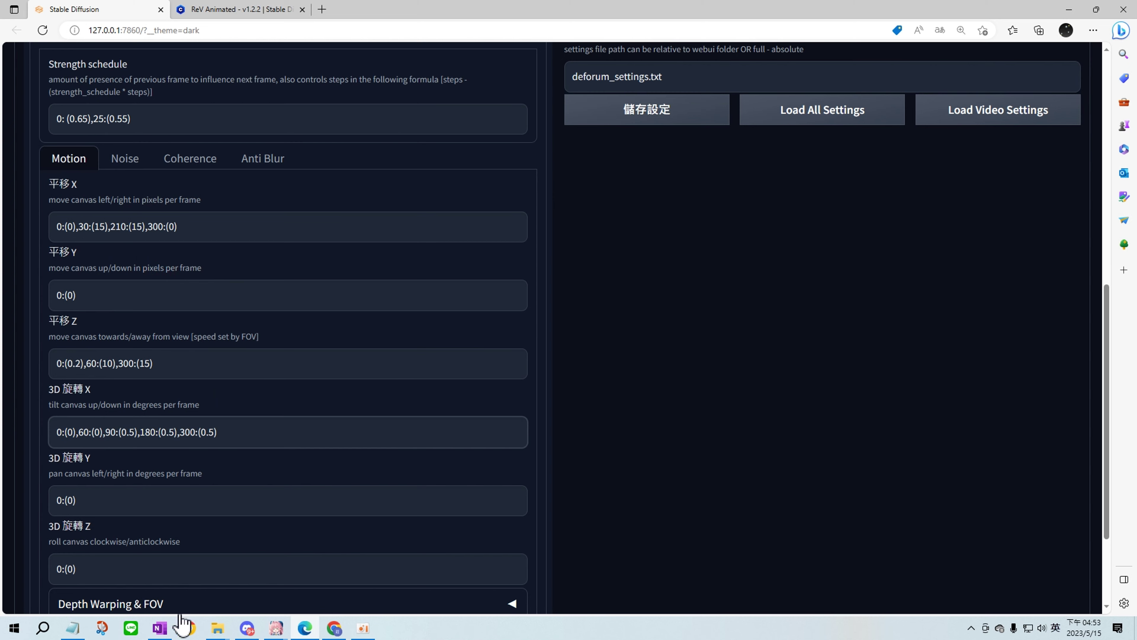
Replace the 3D 旋轉 Y schedule with 0:(0),30:(-3.5),90:(2.5),180:(-2.8),300:(-2),420:(0) from the notes.
{"action": "triple_click", "coordinate": [116, 502]}
{"action": "right_click", "coordinate": [116, 502]}
{"action": "left_click", "coordinate": [164, 348]}
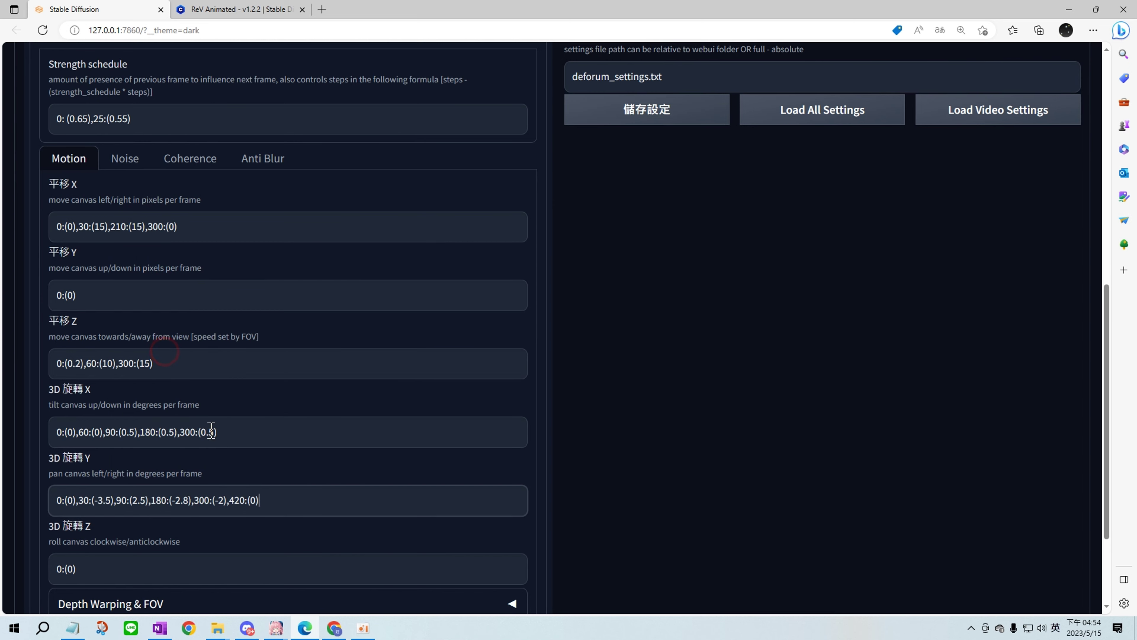
Set the 3D 旋轉 Z schedule to 0:(0),60:(0.2),90:(0),180:(-0.5),300:(0),500:(0.5).
{"action": "scroll", "coordinate": [215, 433], "scroll_direction": "down", "scroll_amount": 3}
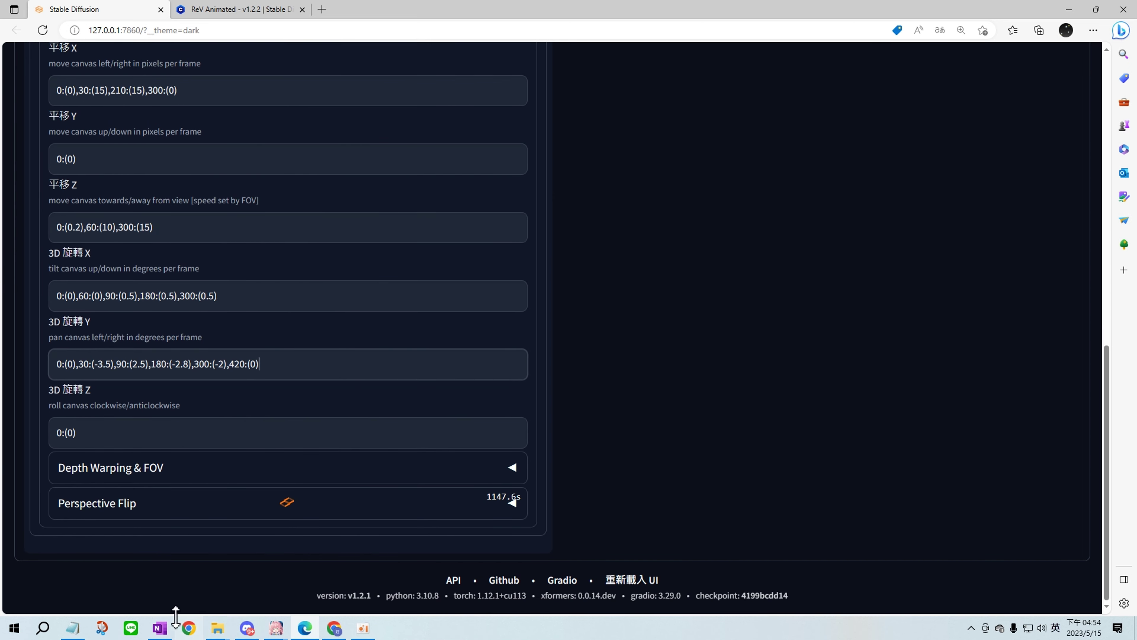
{"action": "triple_click", "coordinate": [170, 433]}
{"action": "type", "text": "0:(0),60:(0.2),90:(0),180:(-0.5),300:(0),500:(0.5)"}
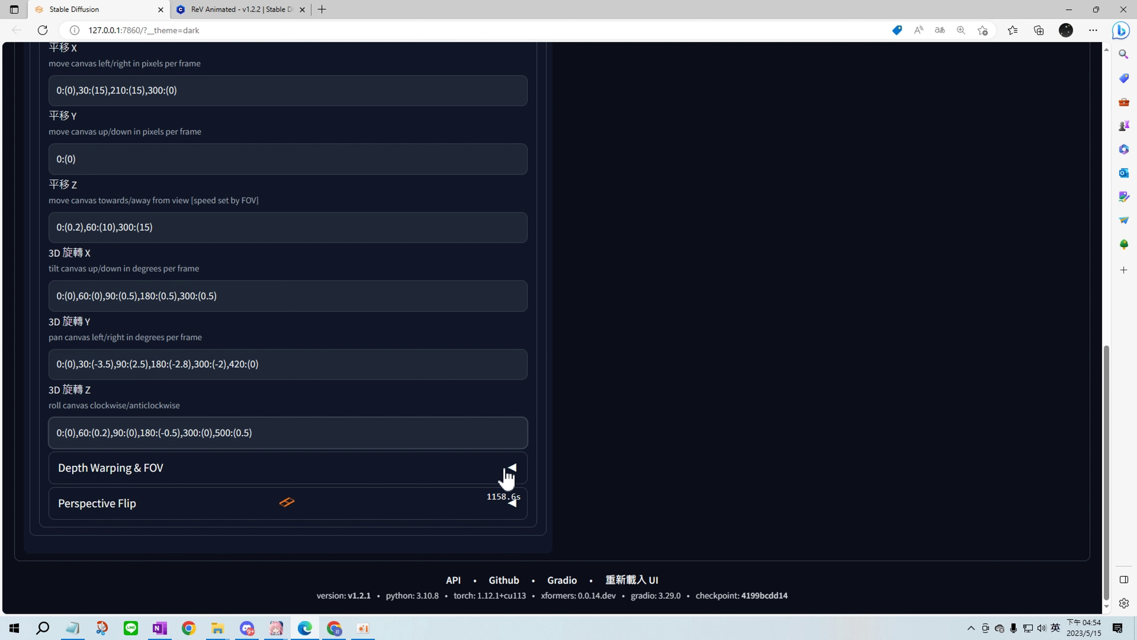
Expand the Depth Warping & FOV settings and set the FOV schedule to 0: (120).
{"action": "left_click", "coordinate": [509, 467]}
{"action": "scroll", "coordinate": [302, 550], "scroll_direction": "down", "scroll_amount": 3}
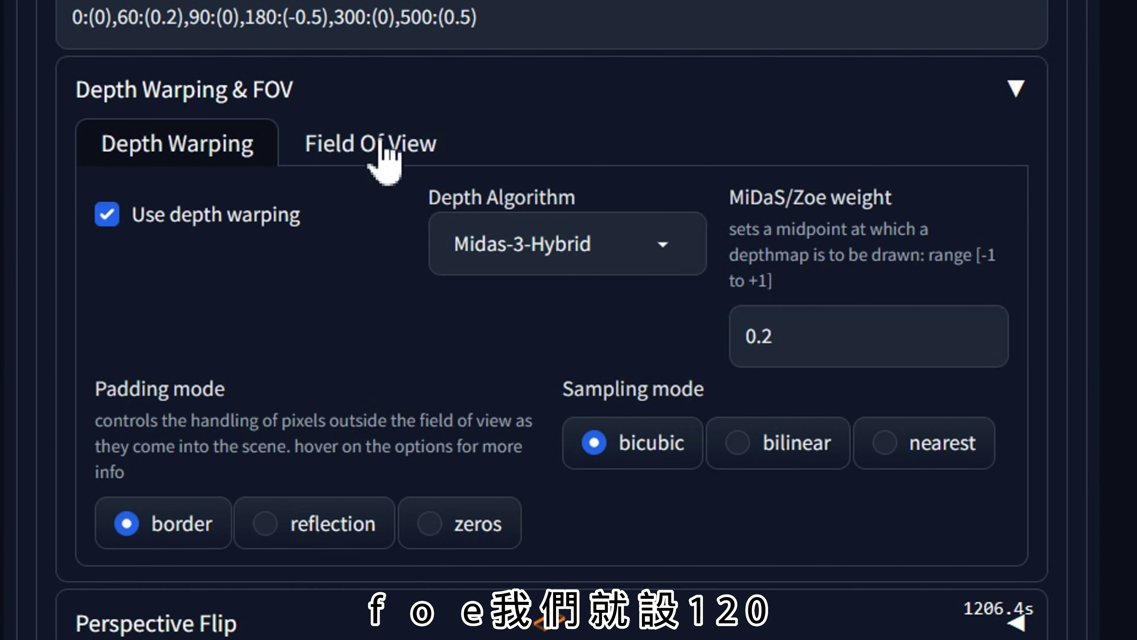
{"action": "left_click", "coordinate": [206, 370]}
{"action": "left_click", "coordinate": [103, 457]}
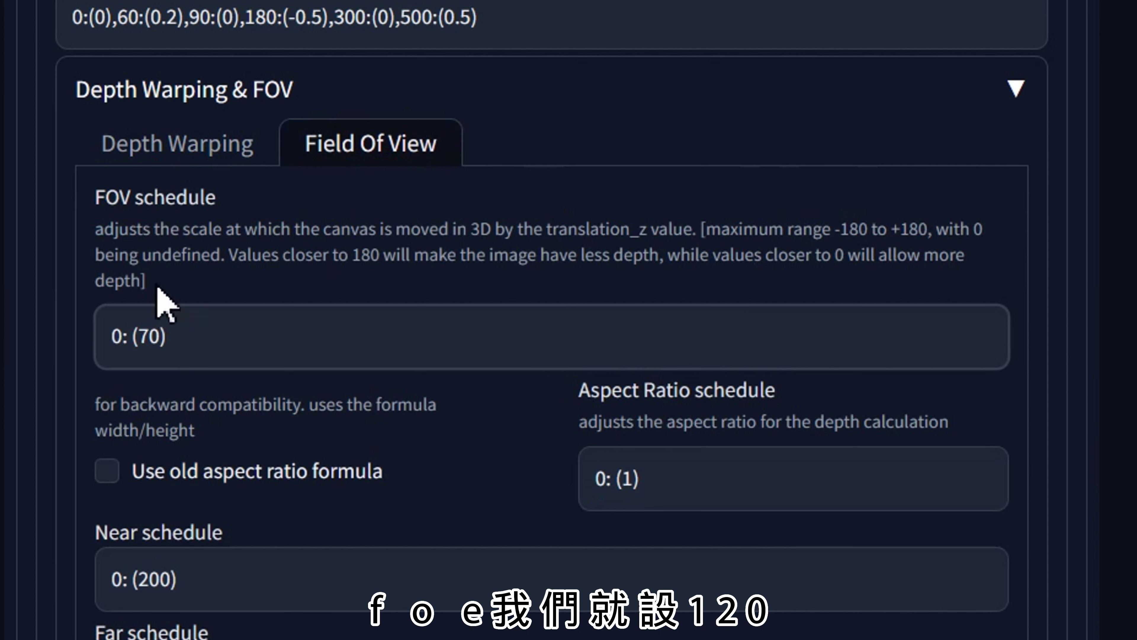
{"action": "key", "text": "BackSpace"}
{"action": "key", "text": "BackSpace"}
{"action": "type", "text": "120"}
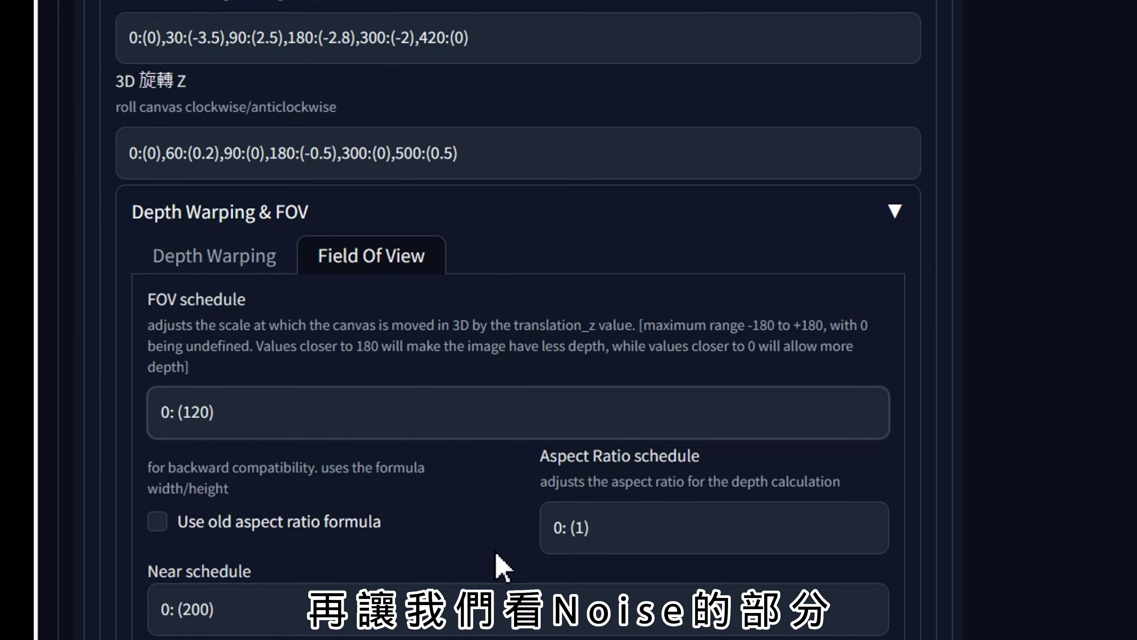
In the Noise settings, replace the Noise schedule with 0: (-0.06*(cos(3.141*t/15)**100)+0.06).
{"action": "scroll", "coordinate": [475, 501], "scroll_direction": "up", "scroll_amount": 5}
{"action": "scroll", "coordinate": [450, 515], "scroll_direction": "up", "scroll_amount": 10}
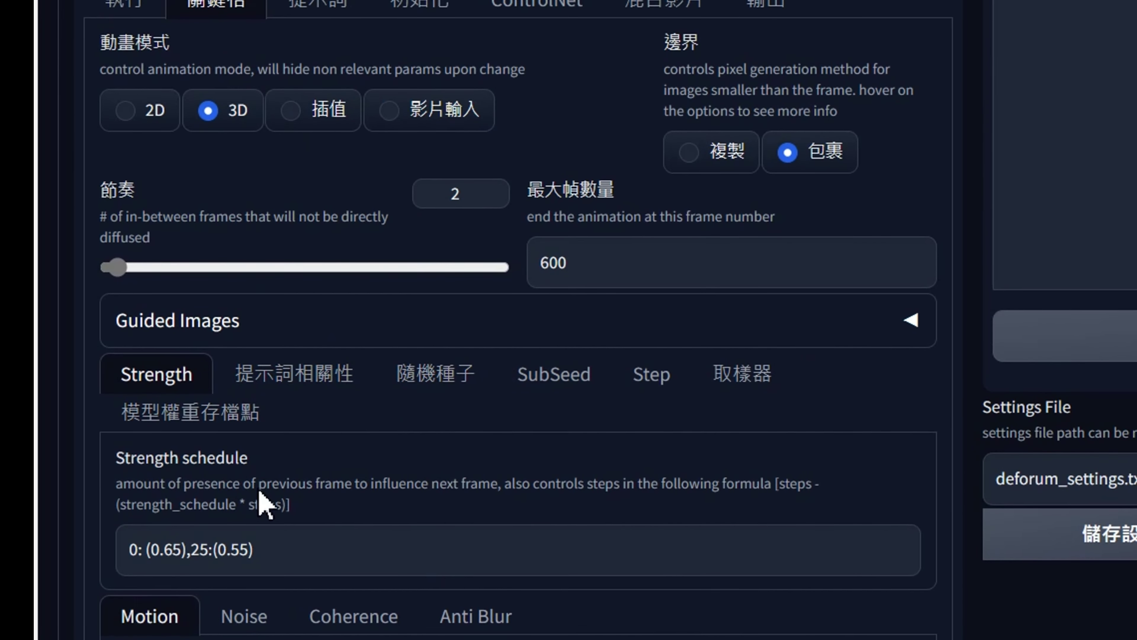
{"action": "left_click", "coordinate": [237, 613]}
{"action": "scroll", "coordinate": [408, 456], "scroll_direction": "down", "scroll_amount": 7}
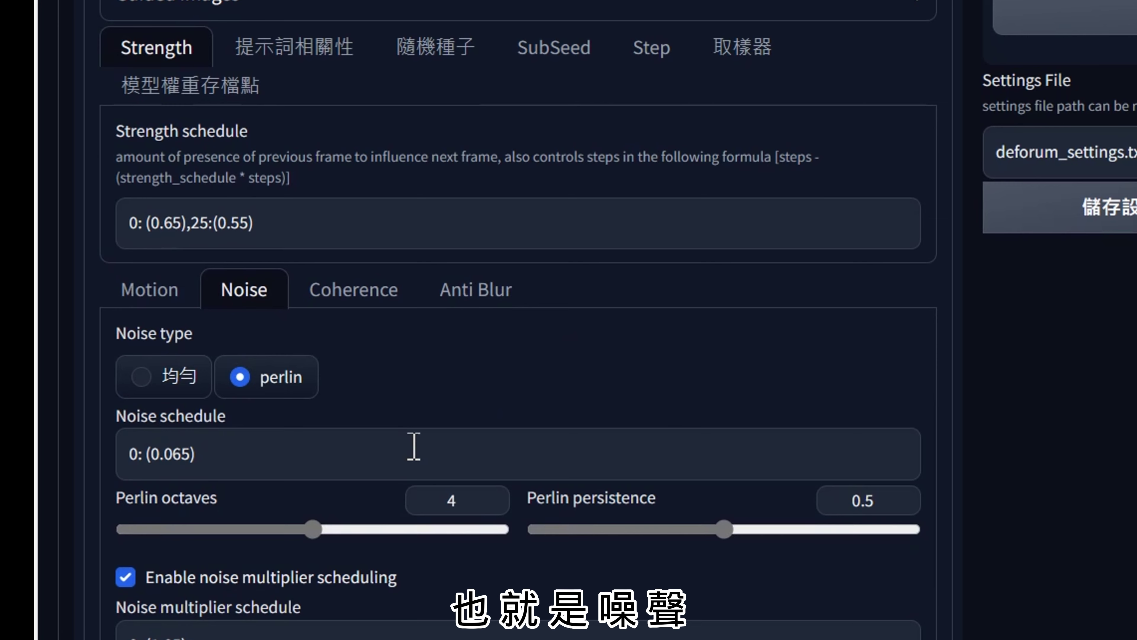
{"action": "left_click_drag", "start_coordinate": [243, 456], "coordinate": [45, 470]}
{"action": "right_click", "coordinate": [299, 447]}
{"action": "left_click", "coordinate": [355, 561]}
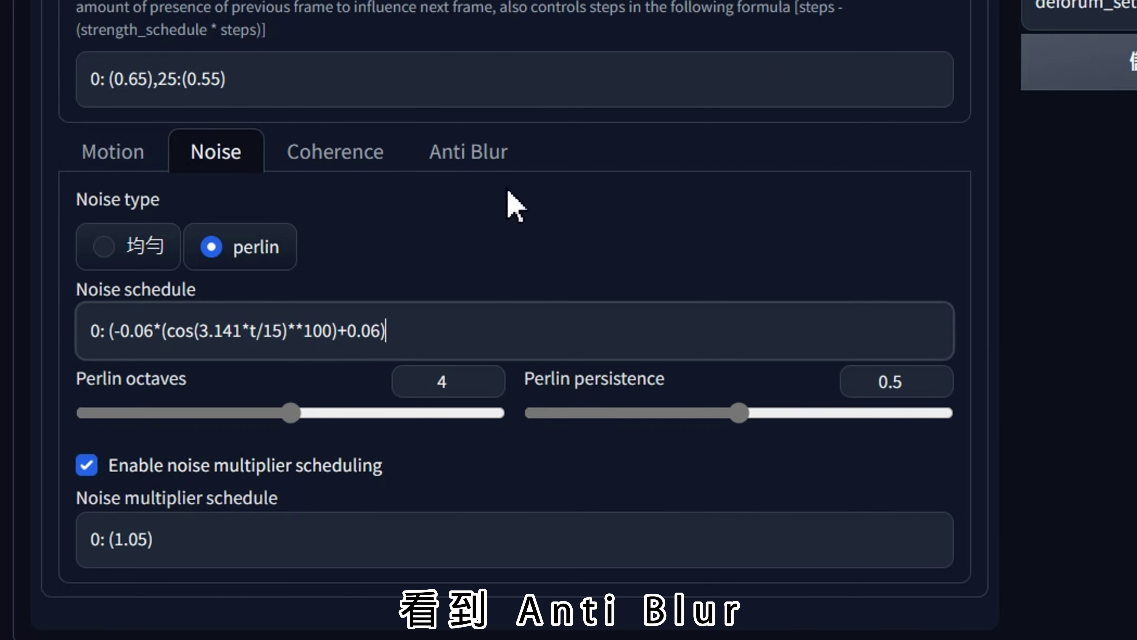
Open the Anti Blur settings and select the Amount schedule's value.
{"action": "left_click", "coordinate": [476, 290]}
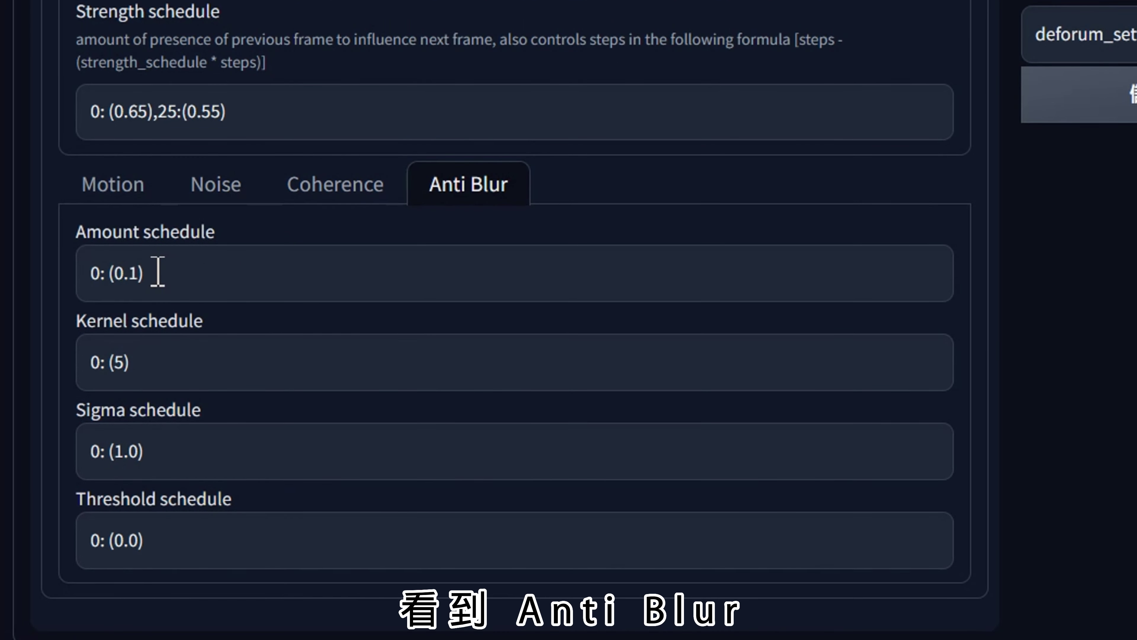
{"action": "left_click", "coordinate": [75, 228]}
{"action": "left_click_drag", "start_coordinate": [75, 227], "coordinate": [242, 236]}
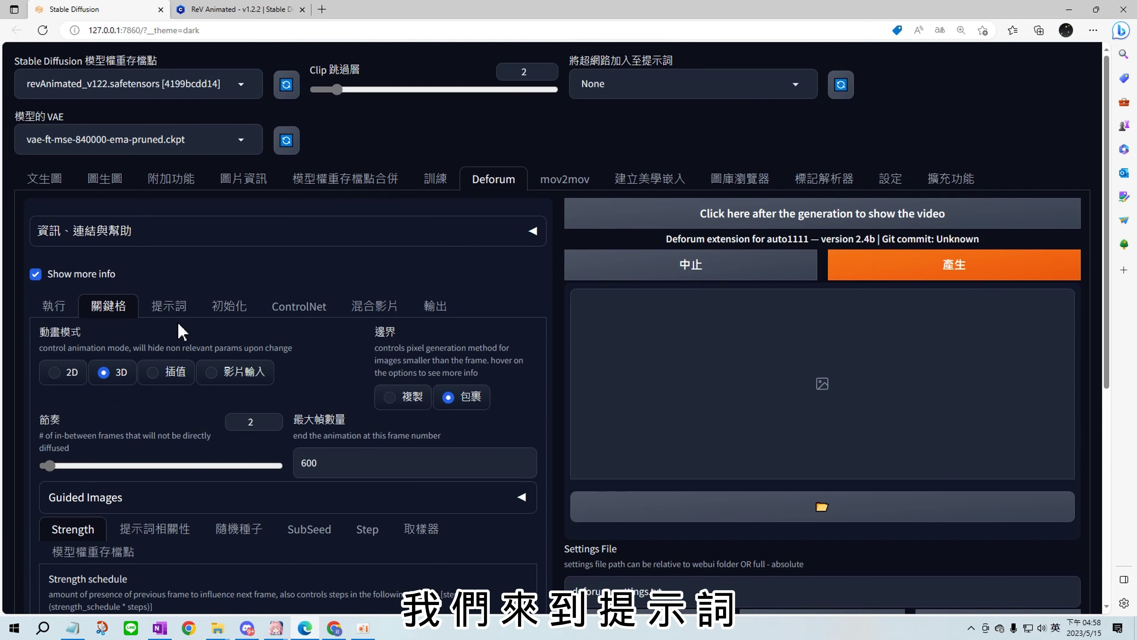
Open the Deforum prompt settings and select the text of the frame 0 prompt.
{"action": "left_click", "coordinate": [157, 305]}
{"action": "scroll", "coordinate": [157, 291], "scroll_direction": "down", "scroll_amount": 3}
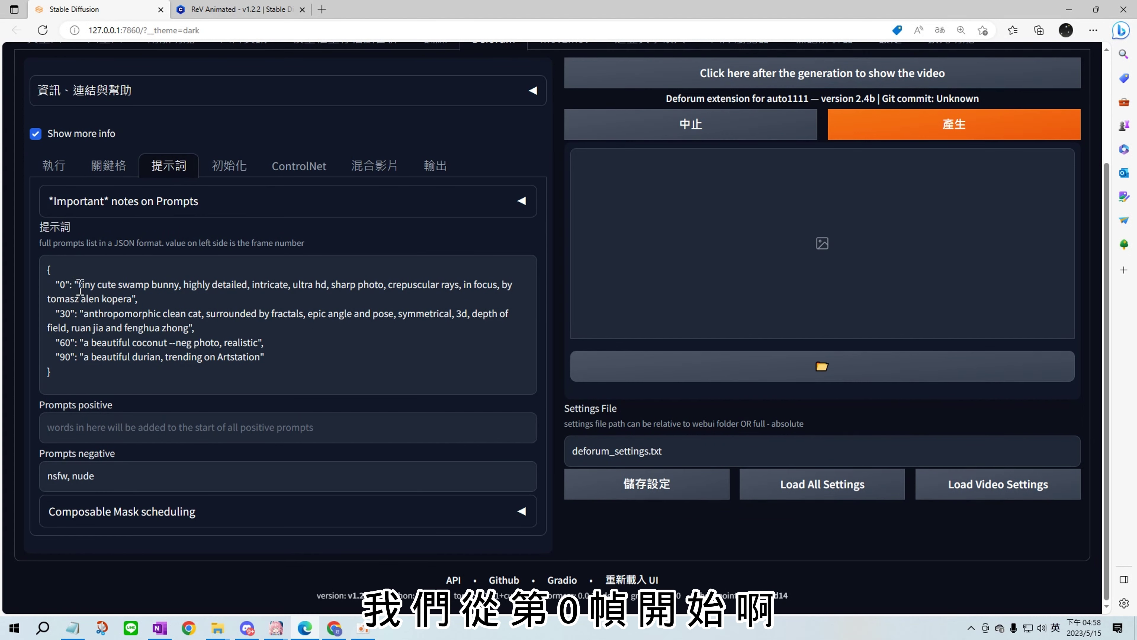
{"action": "left_click_drag", "start_coordinate": [79, 285], "coordinate": [135, 299]}
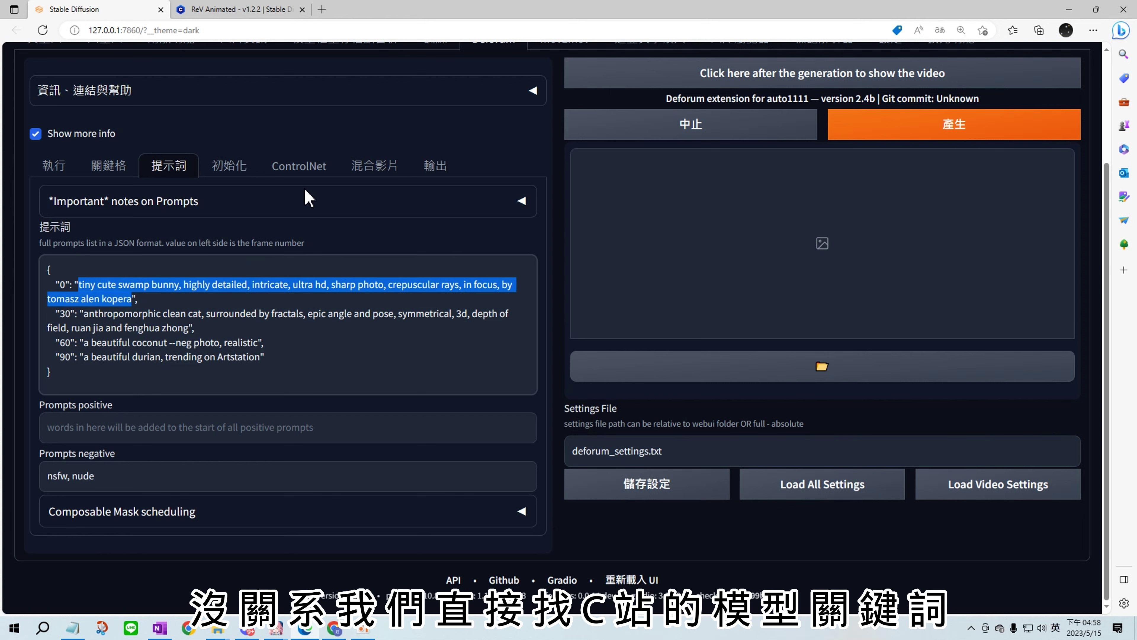
Copy the prompt of the green-haired woman sample image on the Civitai ReV Animated page and paste it over Deforum's frame 0 prompt.
{"action": "left_click", "coordinate": [238, 9]}
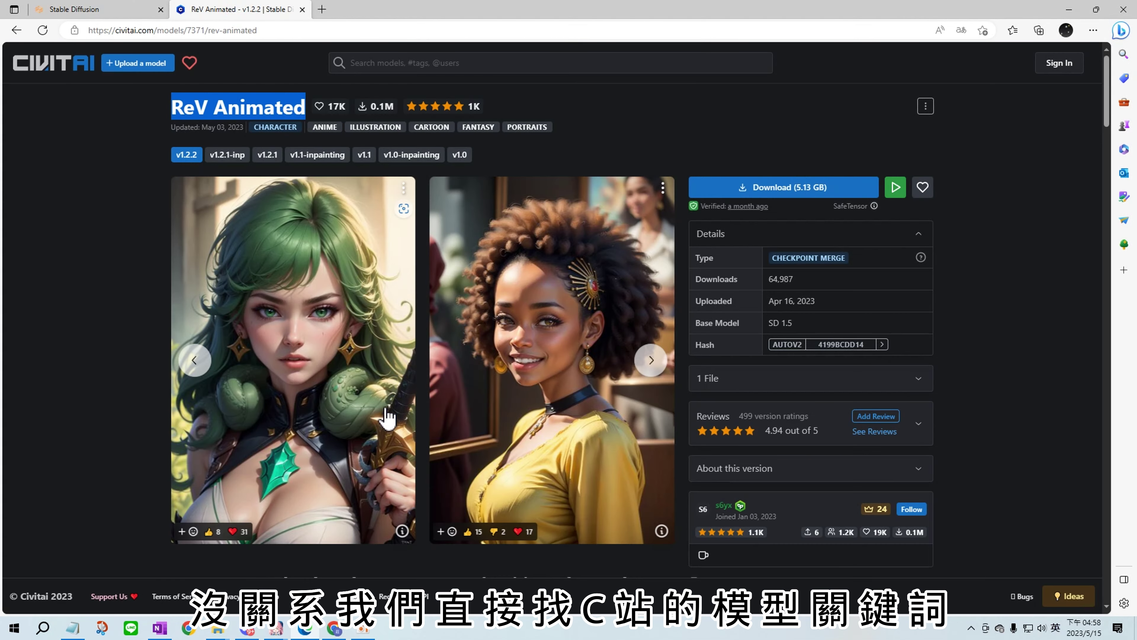
{"action": "scroll", "coordinate": [520, 468], "scroll_direction": "down", "scroll_amount": 5}
{"action": "scroll", "coordinate": [520, 459], "scroll_direction": "up", "scroll_amount": 2}
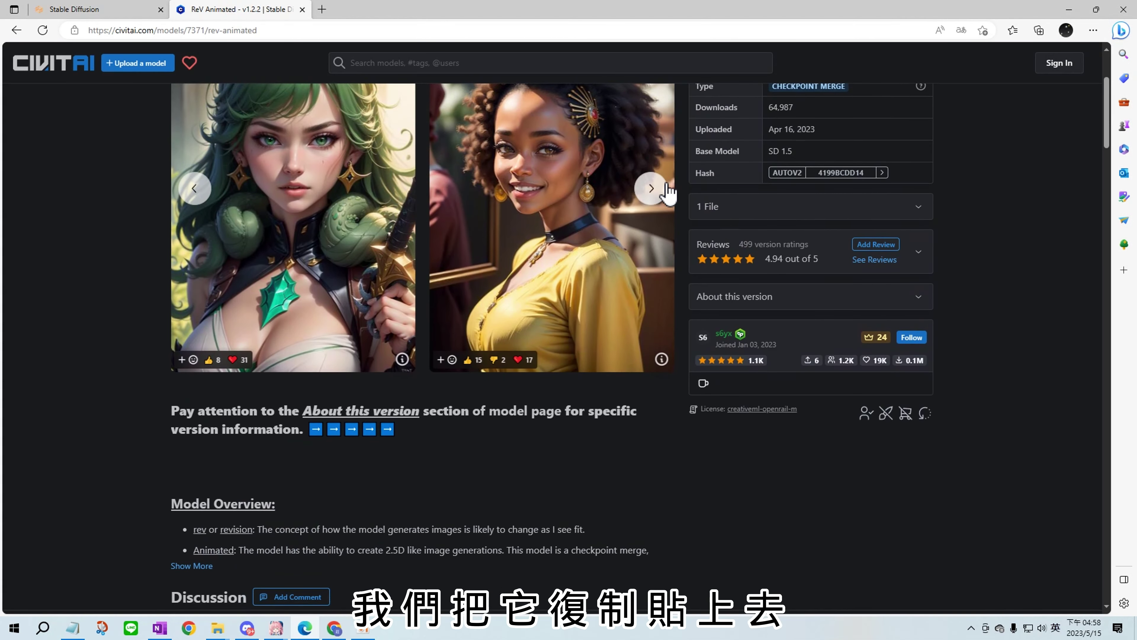
{"action": "scroll", "coordinate": [299, 330], "scroll_direction": "up", "scroll_amount": 4}
{"action": "left_click", "coordinate": [194, 360]}
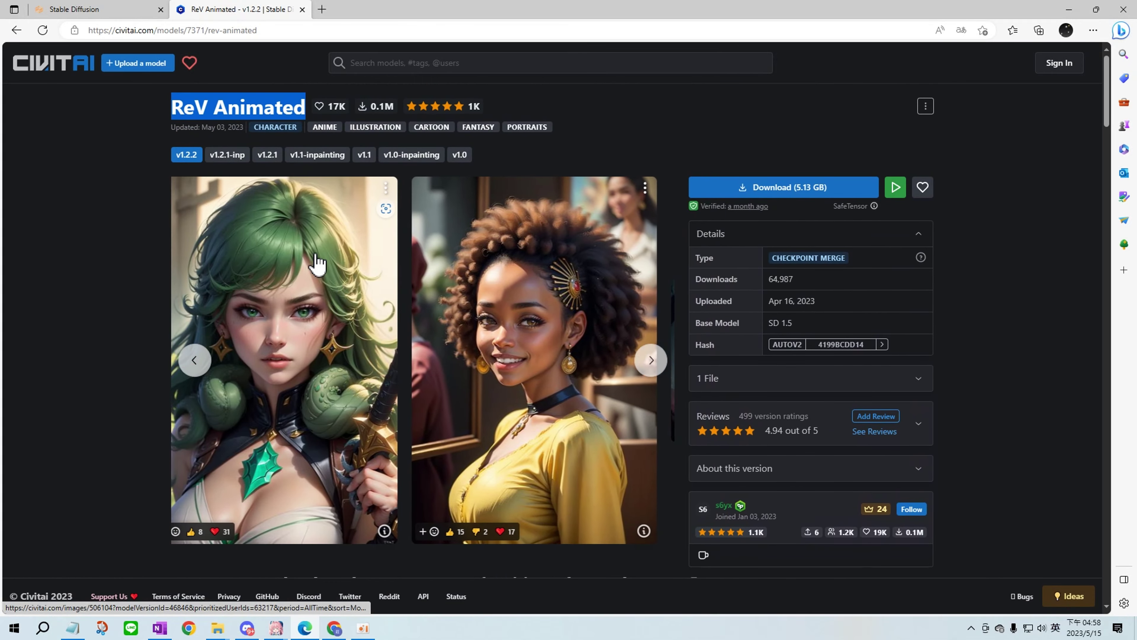
{"action": "left_click", "coordinate": [403, 531]}
{"action": "triple_click", "coordinate": [358, 297]}
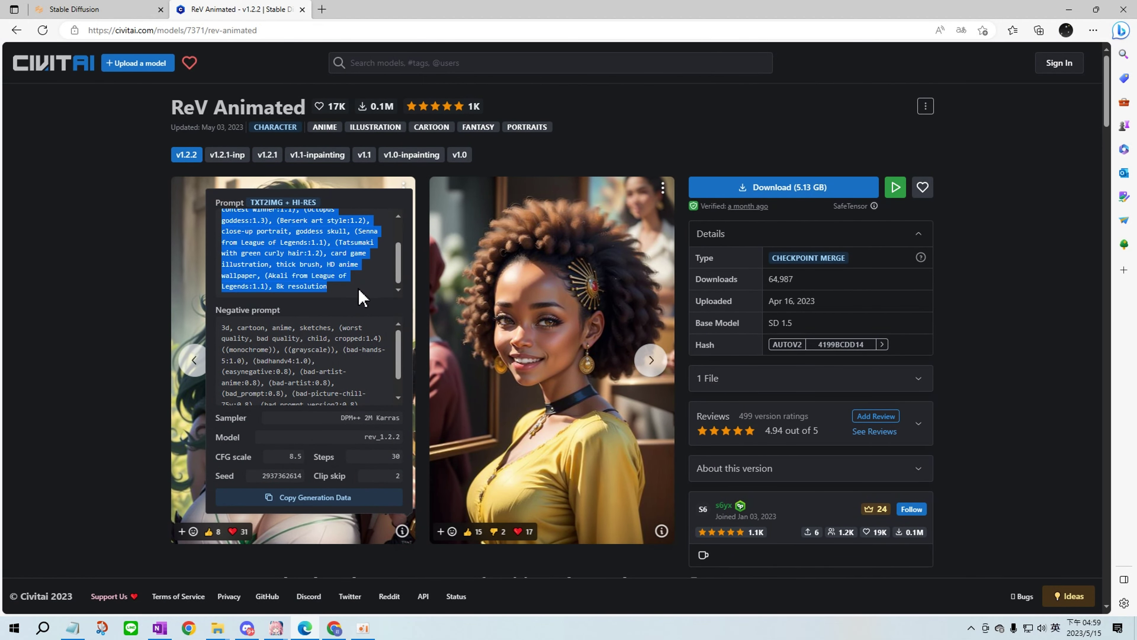
{"action": "right_click", "coordinate": [299, 259]}
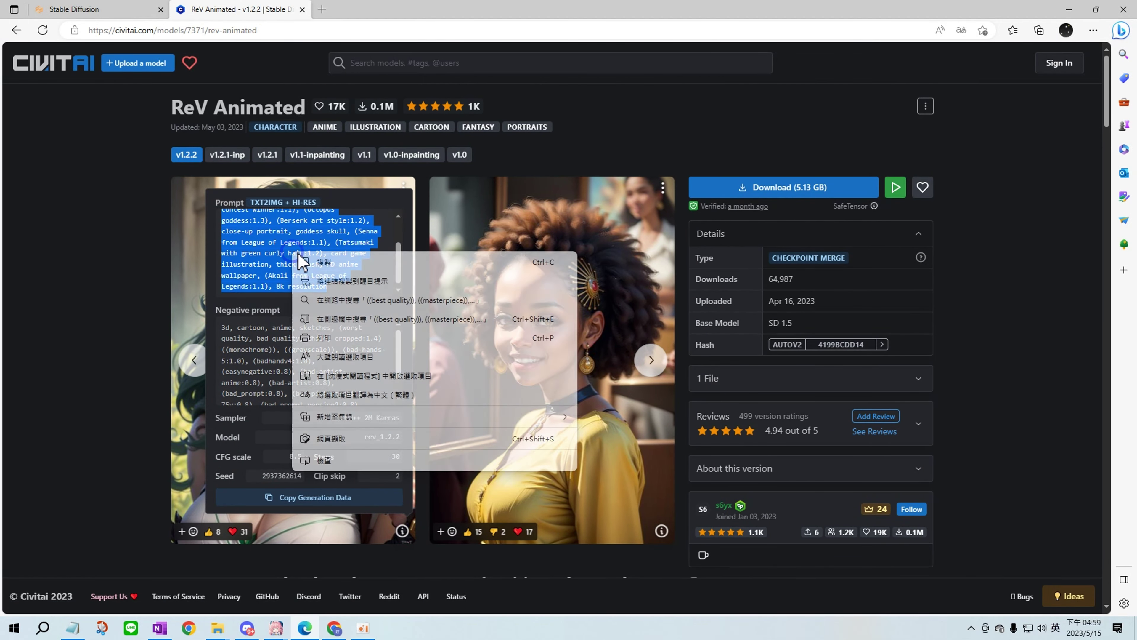
{"action": "left_click", "coordinate": [321, 262]}
{"action": "left_click", "coordinate": [74, 9]}
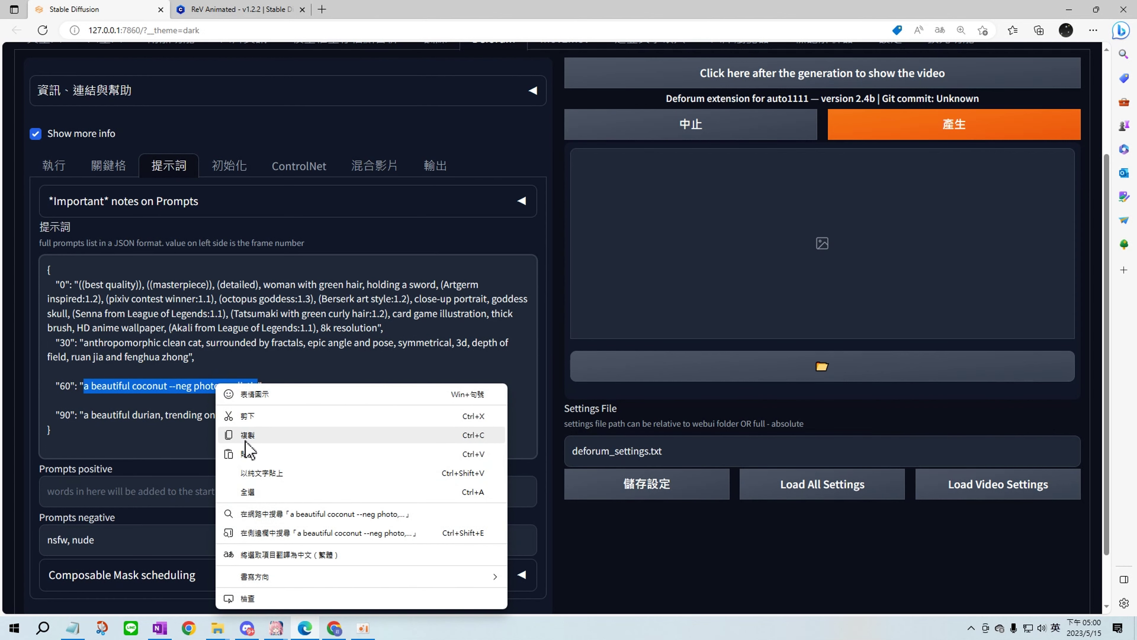
Replace the frame 60 prompt with the copied "pretty 1girl, absurdres, 8k uhd" prompt and change keyframes 30, 60 and 90 to 100, 250 and 400.
{"action": "left_click", "coordinate": [246, 453]}
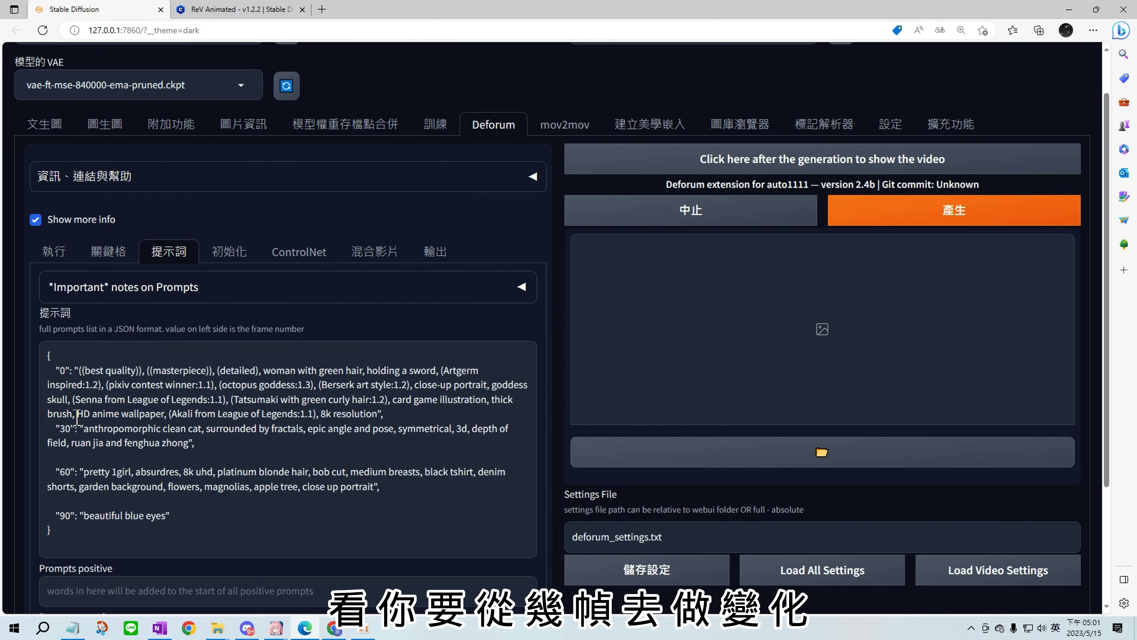
{"action": "left_click", "coordinate": [72, 429]}
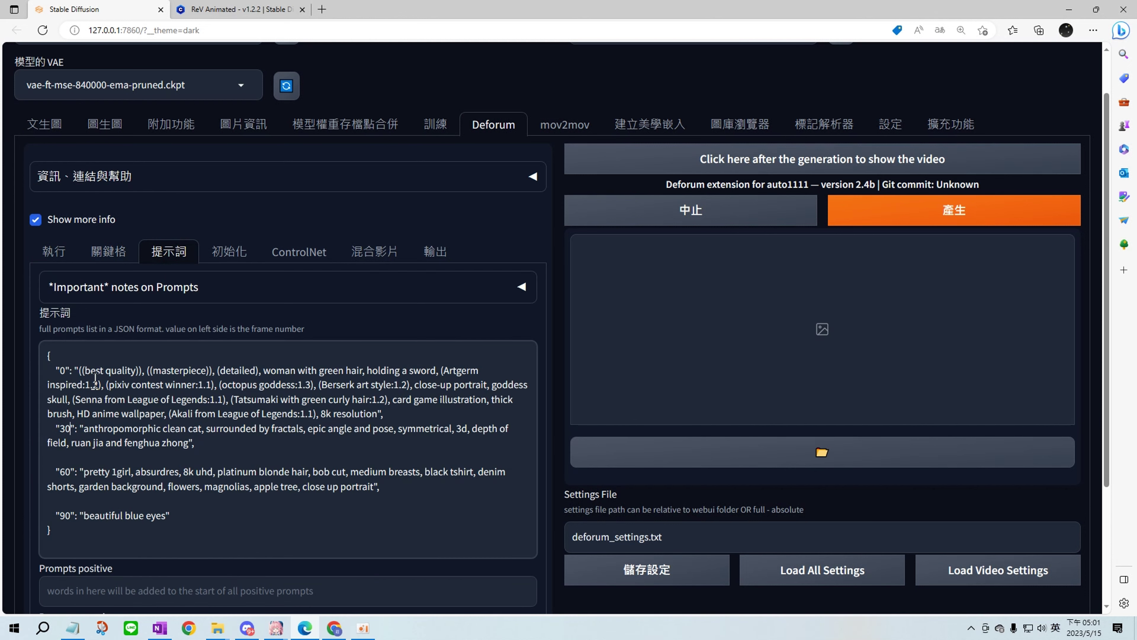
{"action": "key", "text": "Return"}
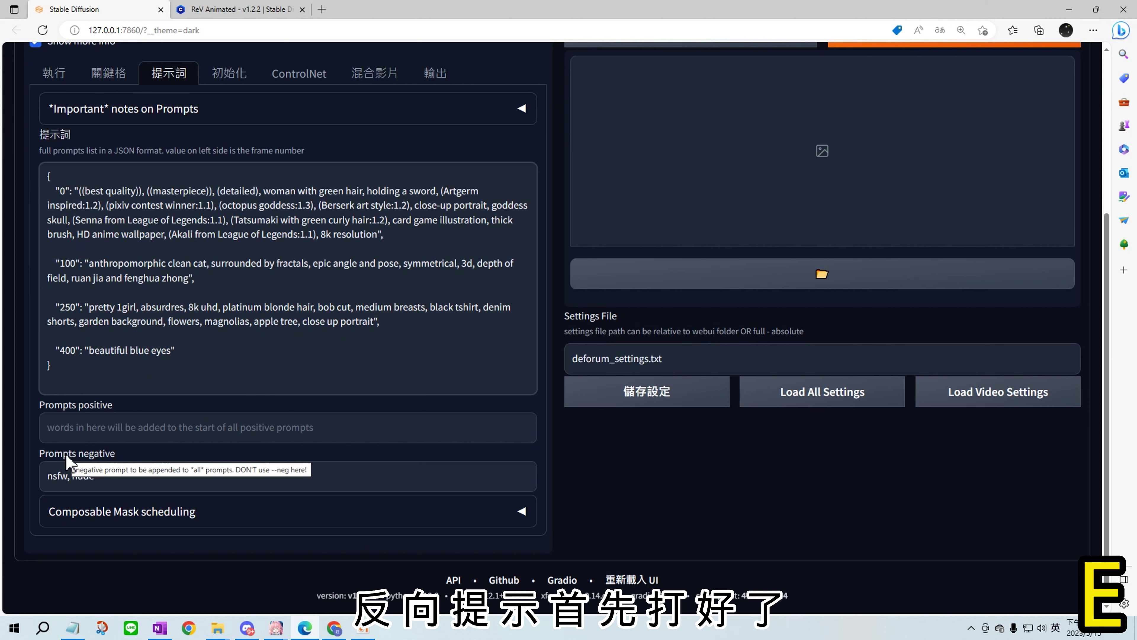
Open Deforum's initialization settings and enable Use init for the image init.
{"action": "scroll", "coordinate": [116, 470], "scroll_direction": "up", "scroll_amount": 2}
{"action": "left_click", "coordinate": [226, 169]}
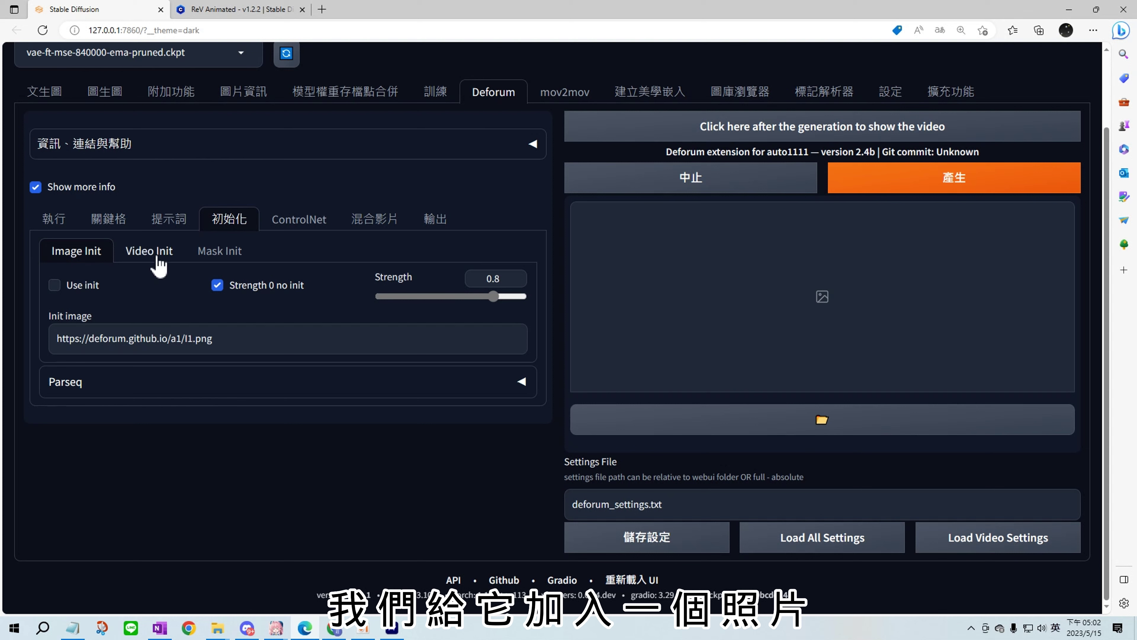
{"action": "left_click", "coordinate": [55, 285]}
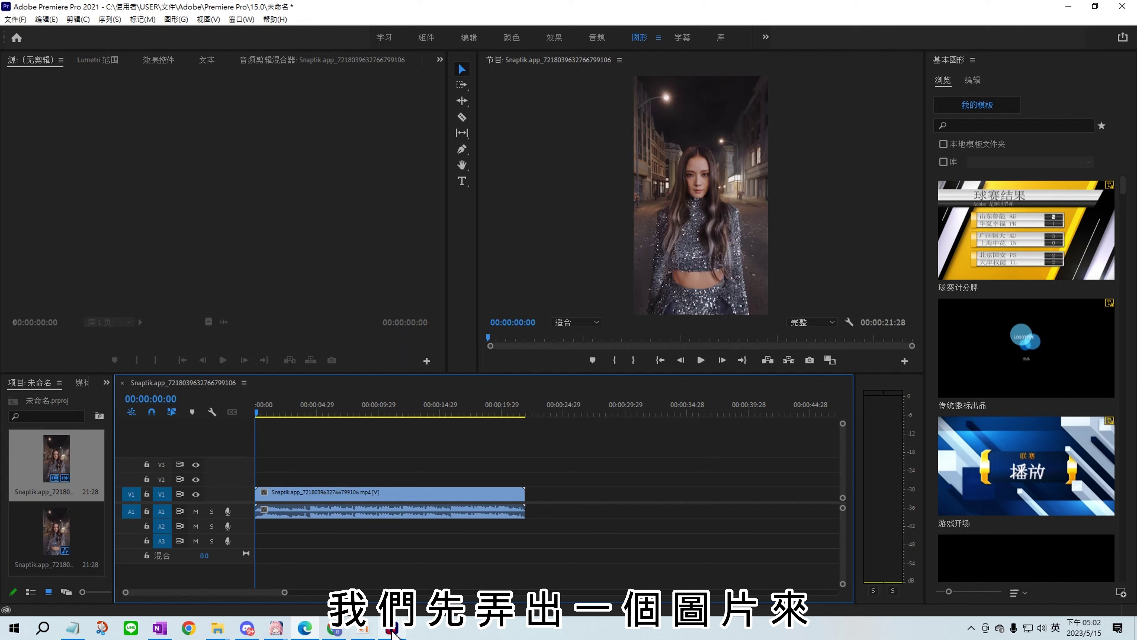
Switch to Premiere Pro, play the dance clip to 00:00:04:12 and export that frame as a still image.
{"action": "left_click", "coordinate": [391, 628]}
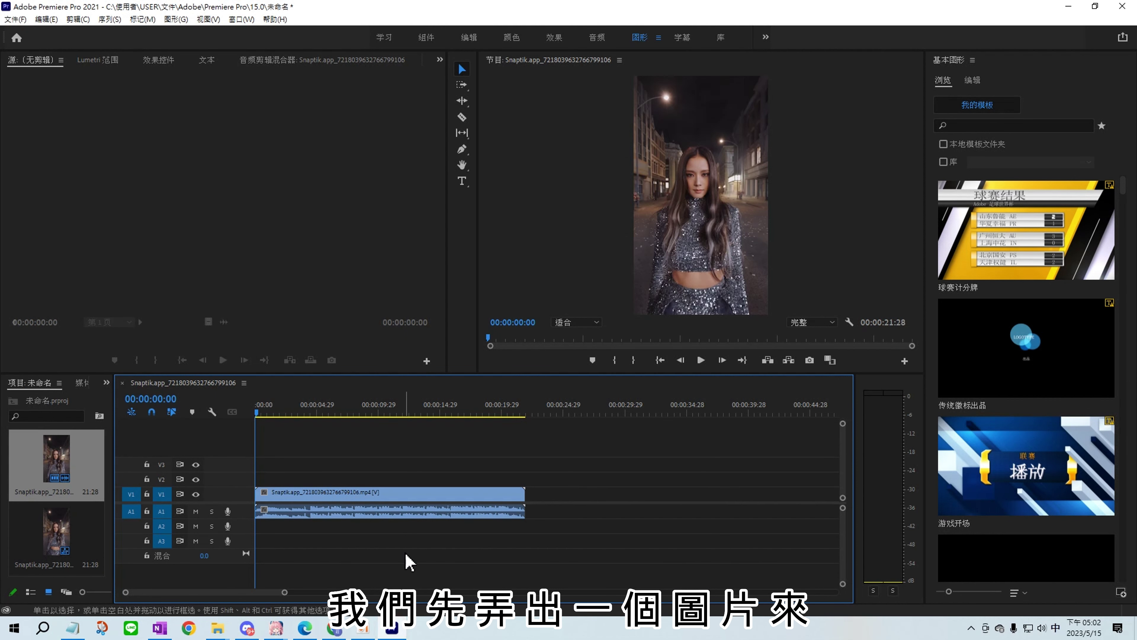
{"action": "key", "text": "space"}
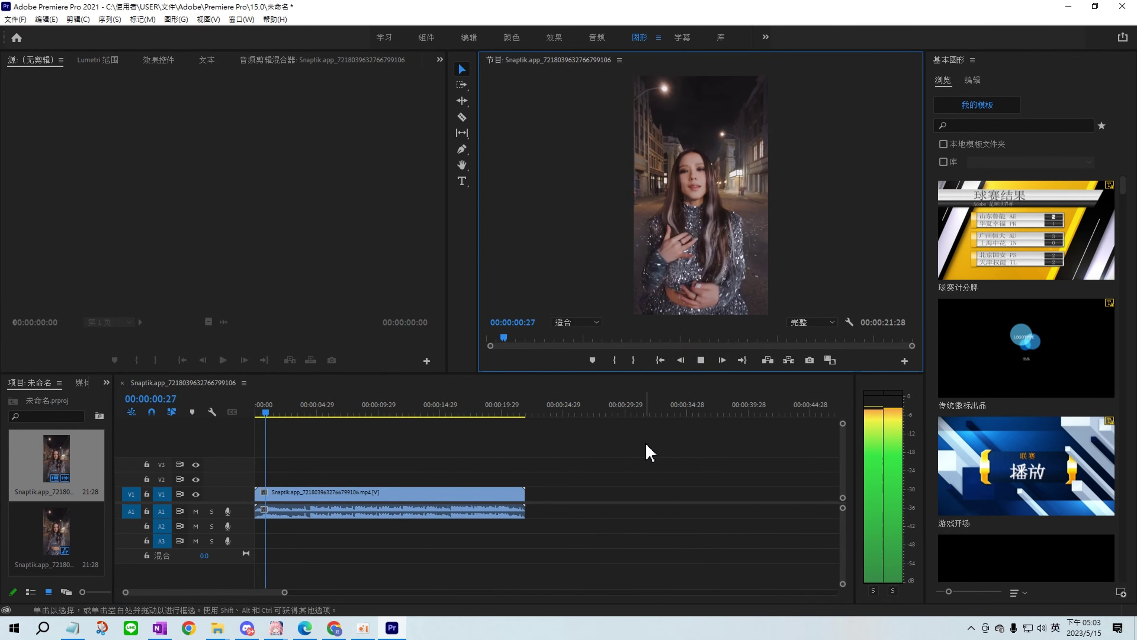
{"action": "left_click", "coordinate": [700, 361]}
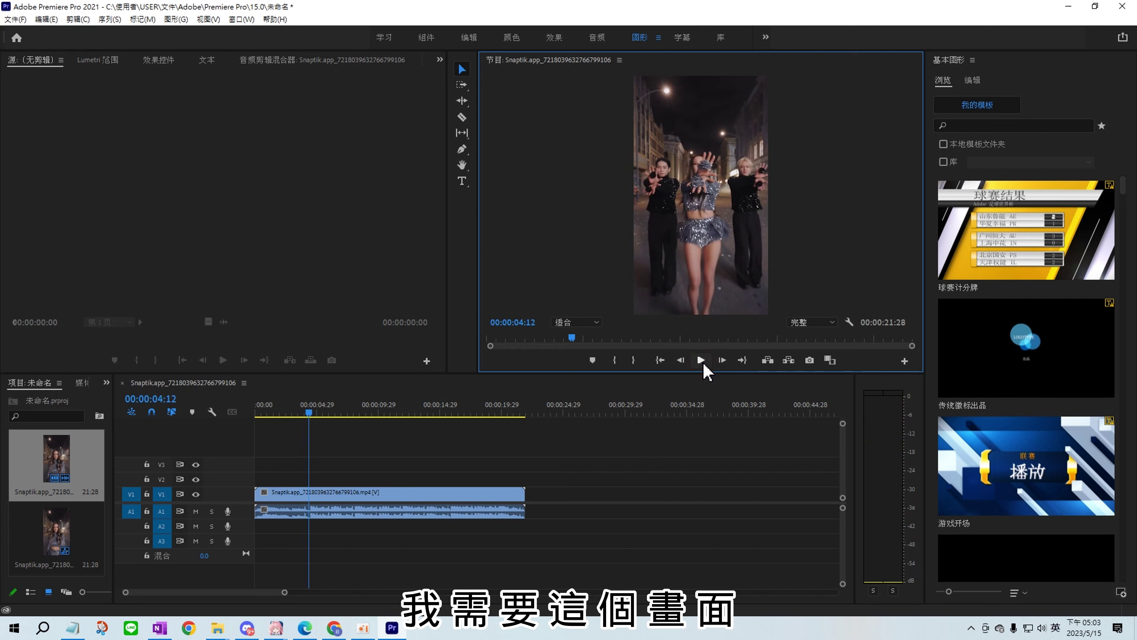
{"action": "left_click", "coordinate": [809, 361]}
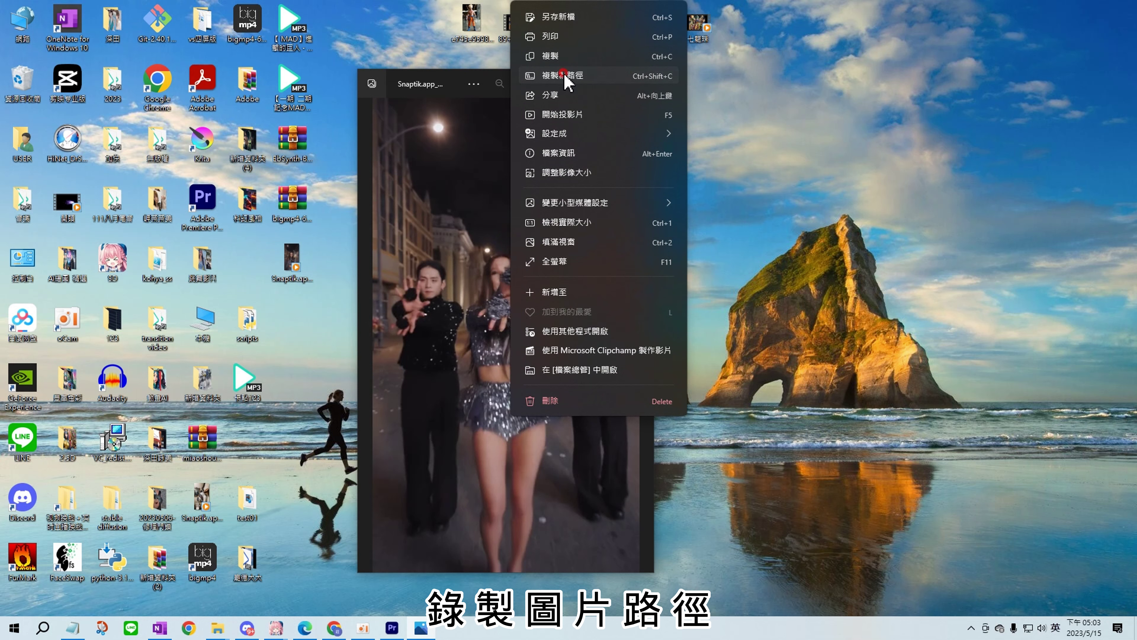
Copy the exported still's file path and paste it over the Init image address in Deforum.
{"action": "left_click", "coordinate": [567, 80]}
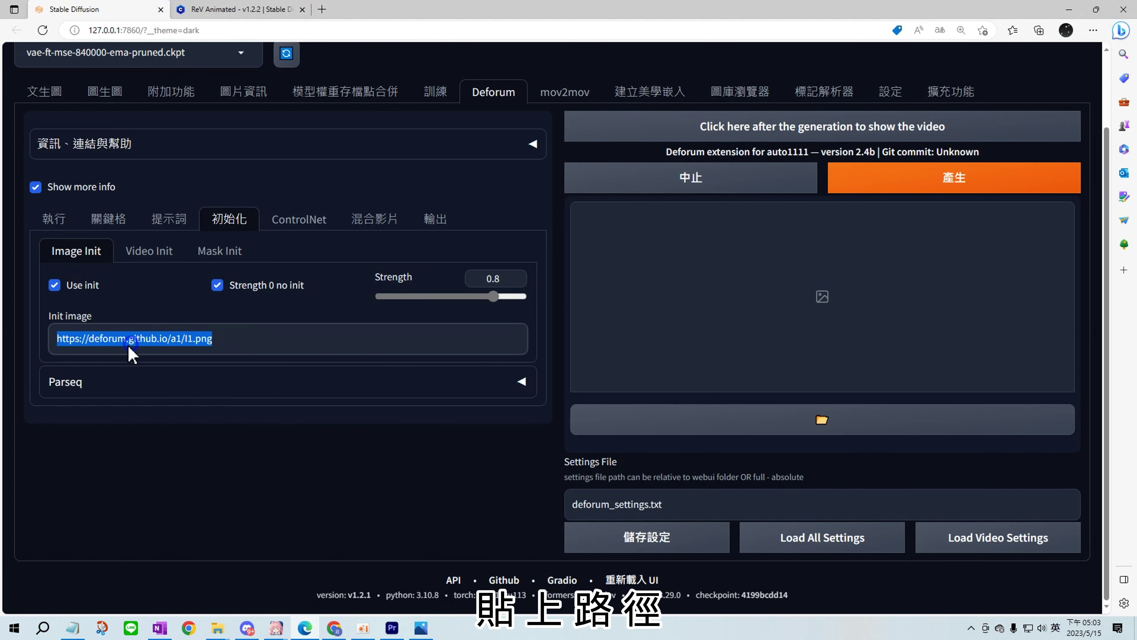
{"action": "right_click", "coordinate": [129, 347]}
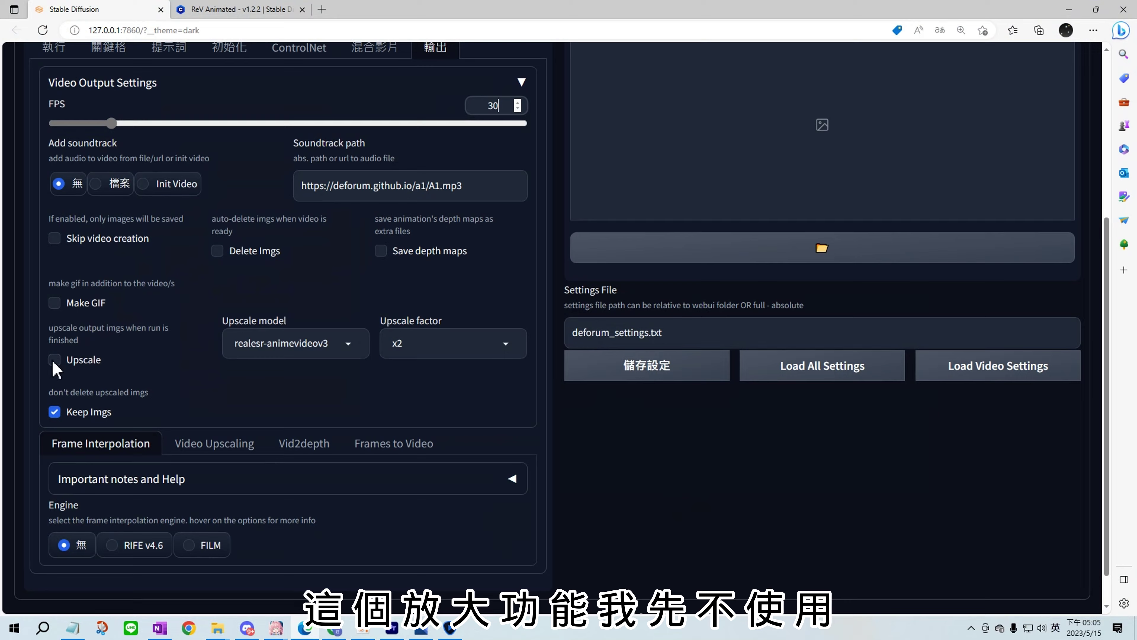
Look over Topaz Video Enhance AI's start window and the Deforum video output settings.
{"action": "left_click", "coordinate": [305, 629]}
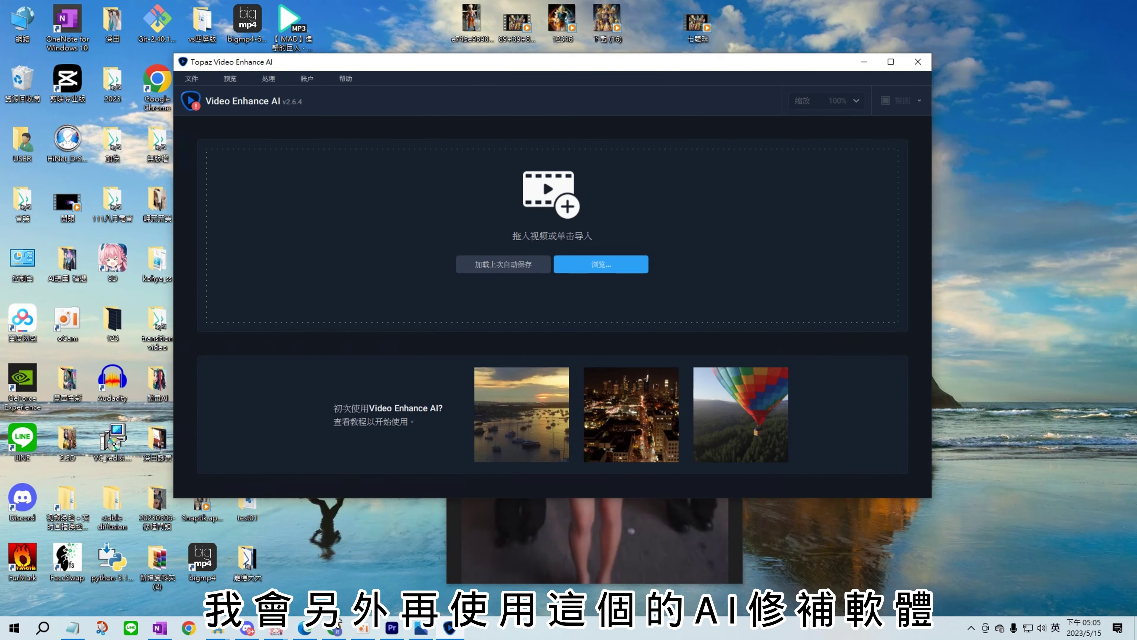
{"action": "left_click", "coordinate": [313, 629]}
{"action": "left_click", "coordinate": [308, 629]}
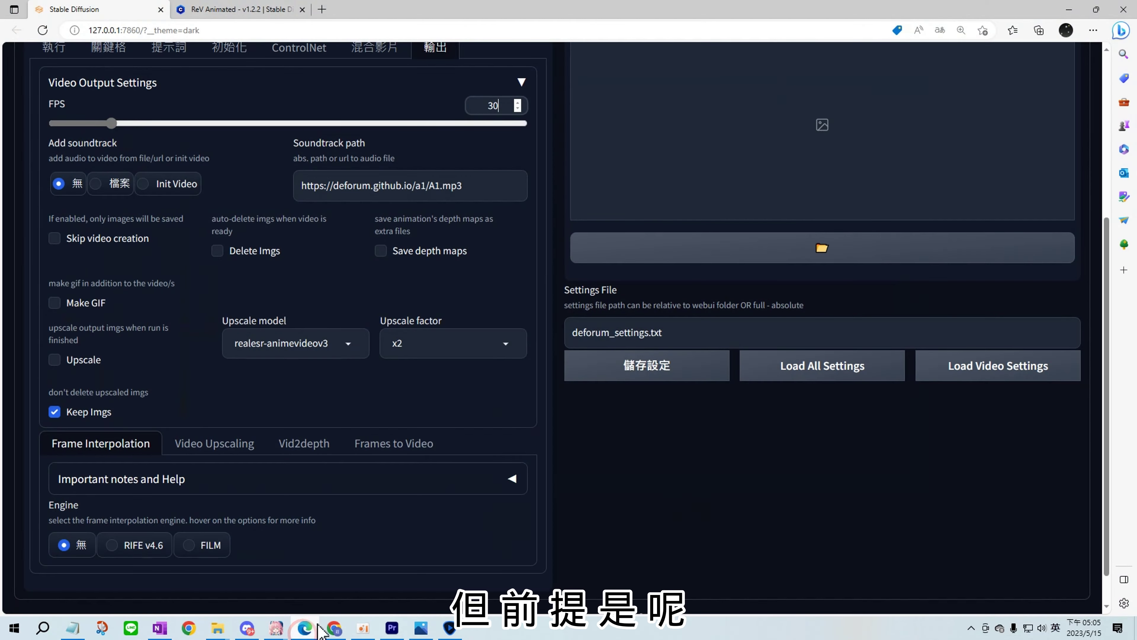
{"action": "scroll", "coordinate": [445, 417], "scroll_direction": "up", "scroll_amount": 5}
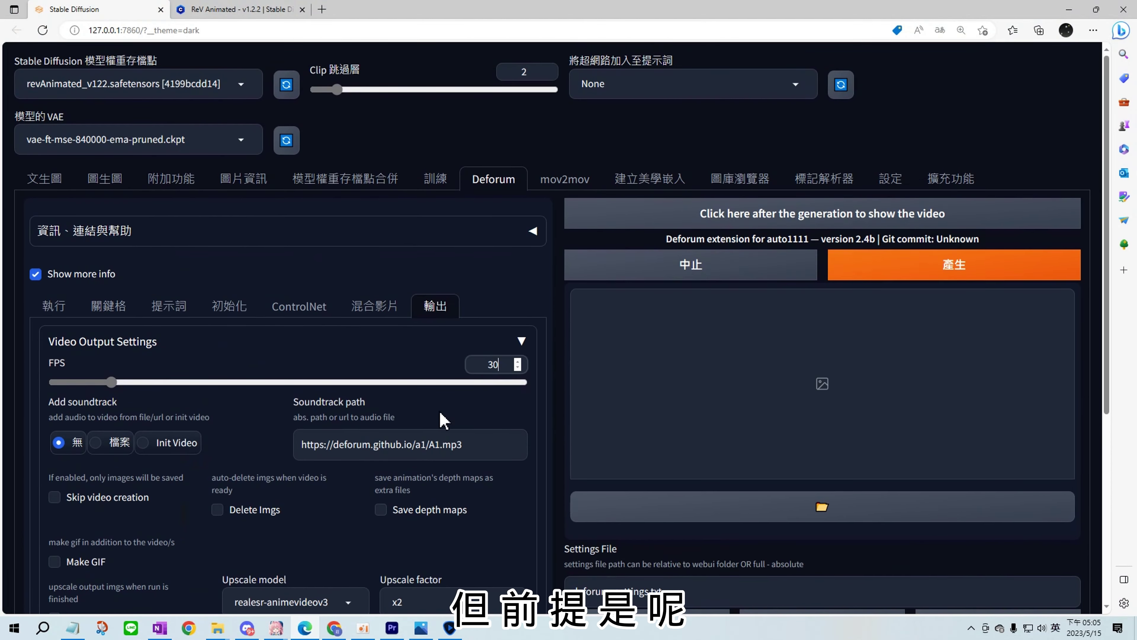
{"action": "scroll", "coordinate": [443, 420], "scroll_direction": "down", "scroll_amount": 4}
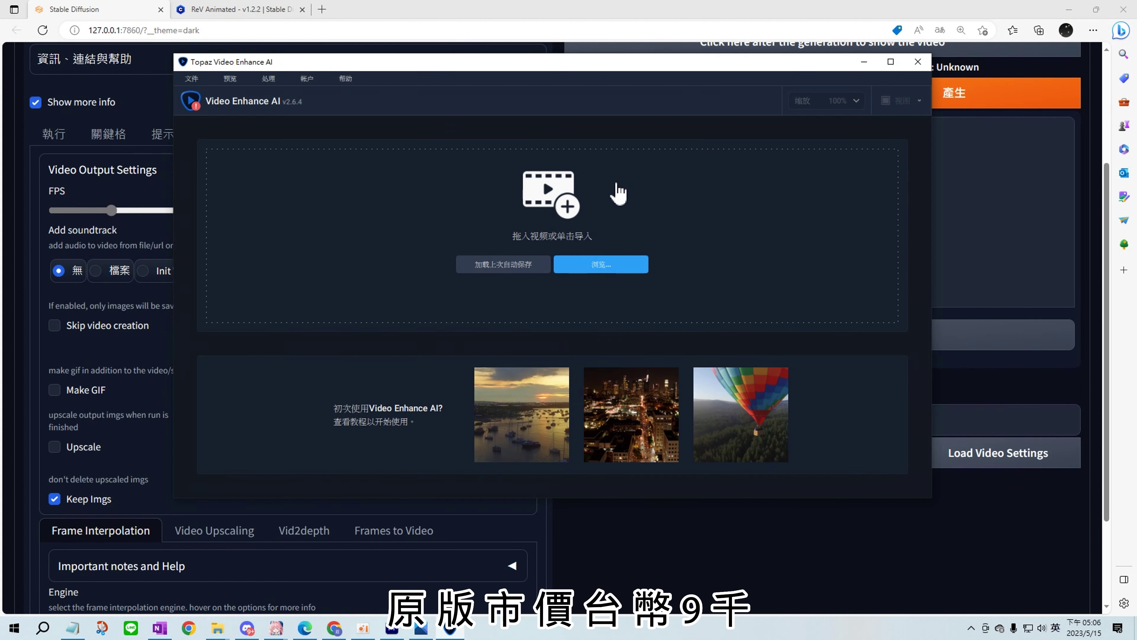
{"action": "scroll", "coordinate": [493, 358], "scroll_direction": "up", "scroll_amount": 2}
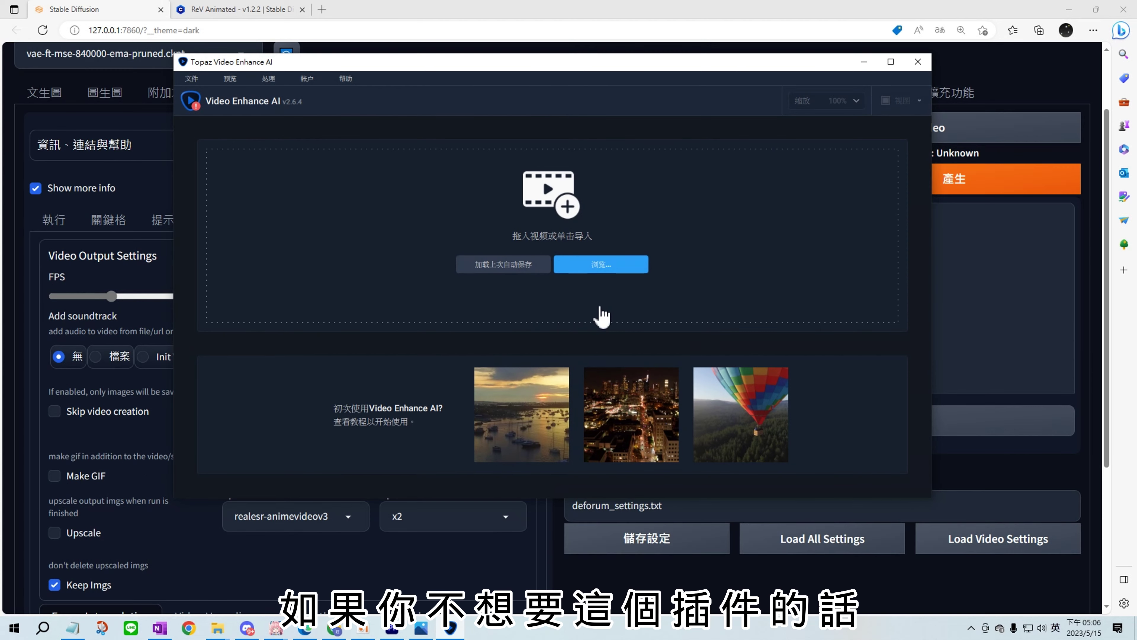
{"action": "left_click", "coordinate": [864, 61]}
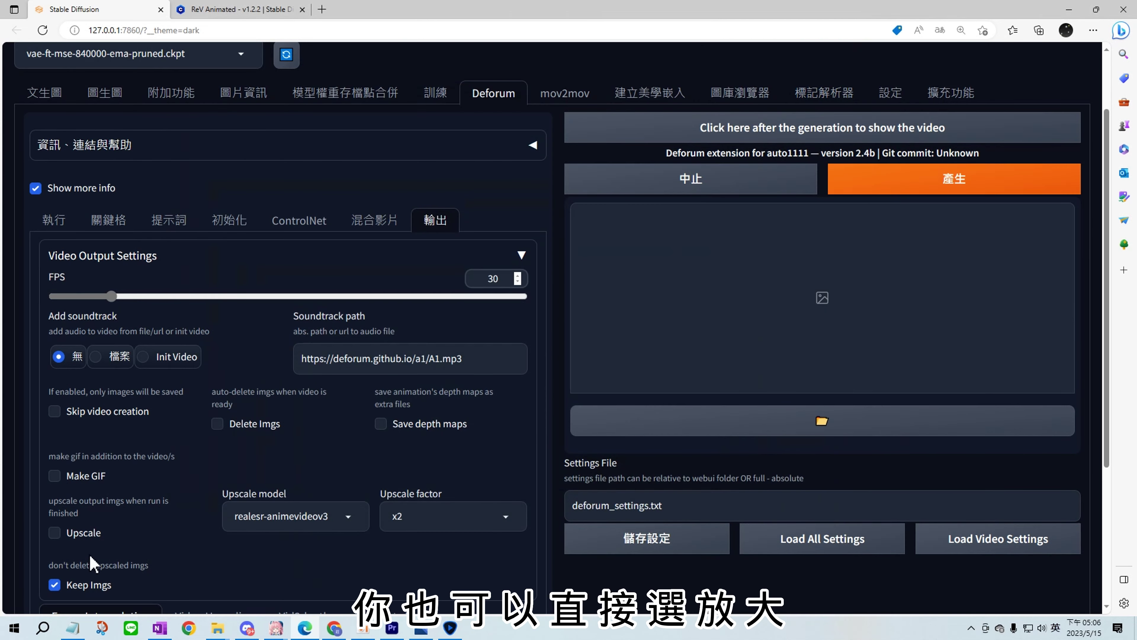
Enable Upscale in the video output settings and set the upscale factor to x4.
{"action": "left_click", "coordinate": [55, 532]}
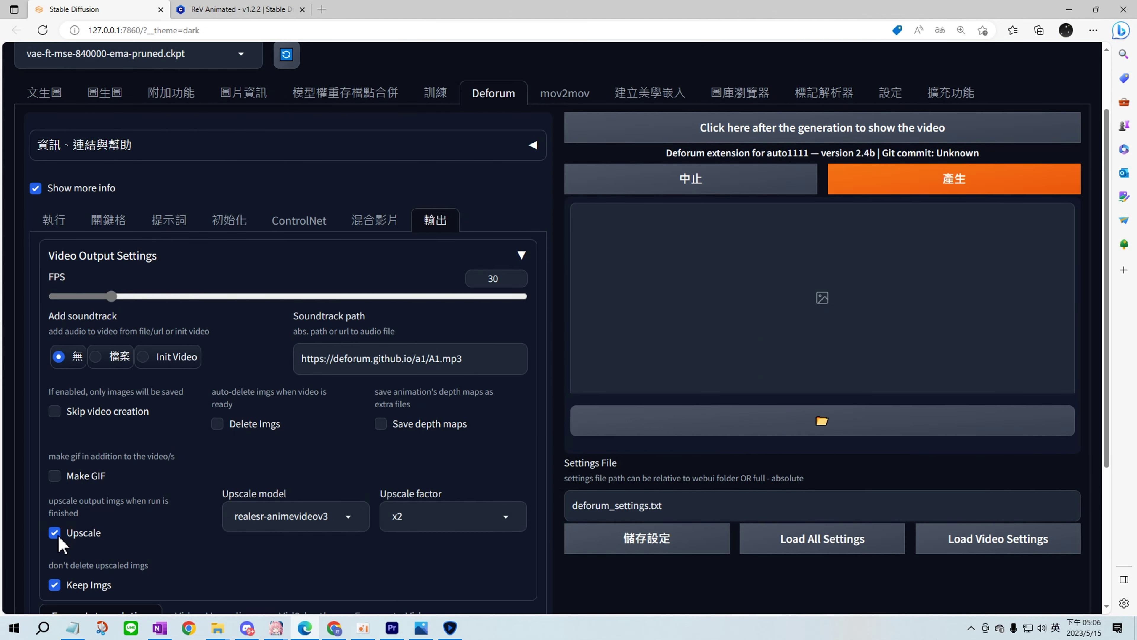
{"action": "left_click", "coordinate": [476, 517]}
{"action": "left_click", "coordinate": [403, 492]}
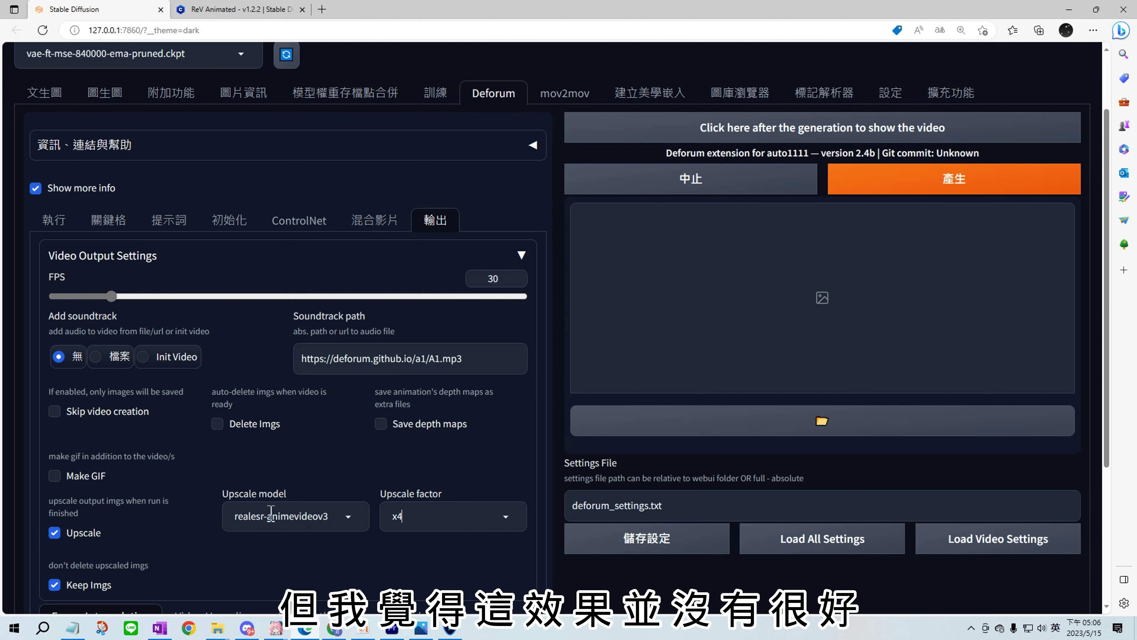
{"action": "left_click", "coordinate": [450, 627]}
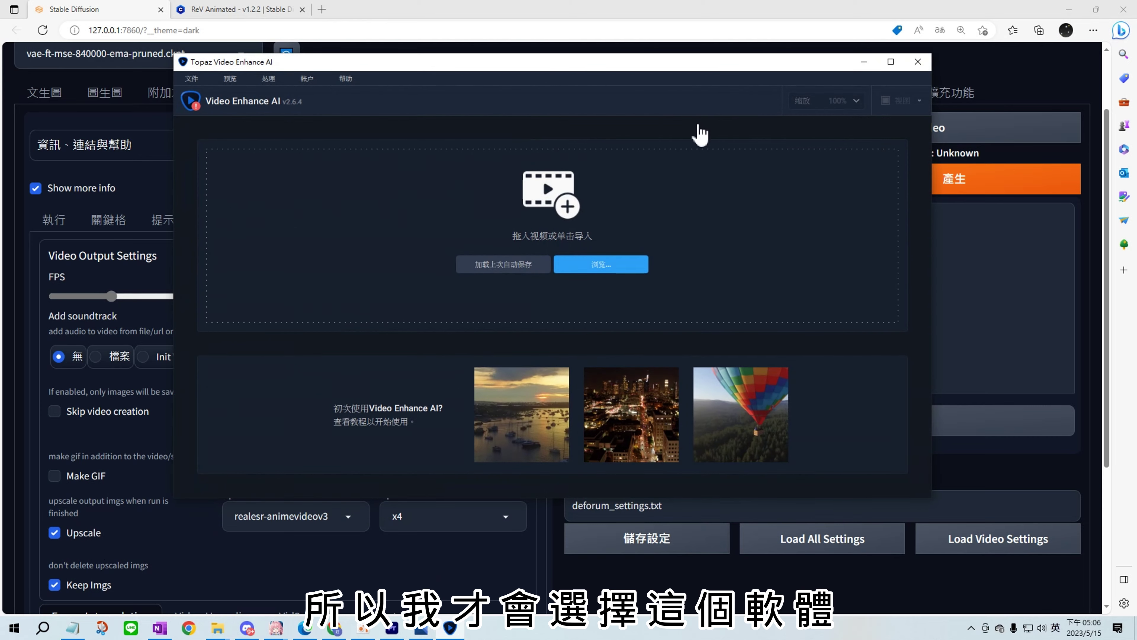
{"action": "left_click", "coordinate": [864, 61]}
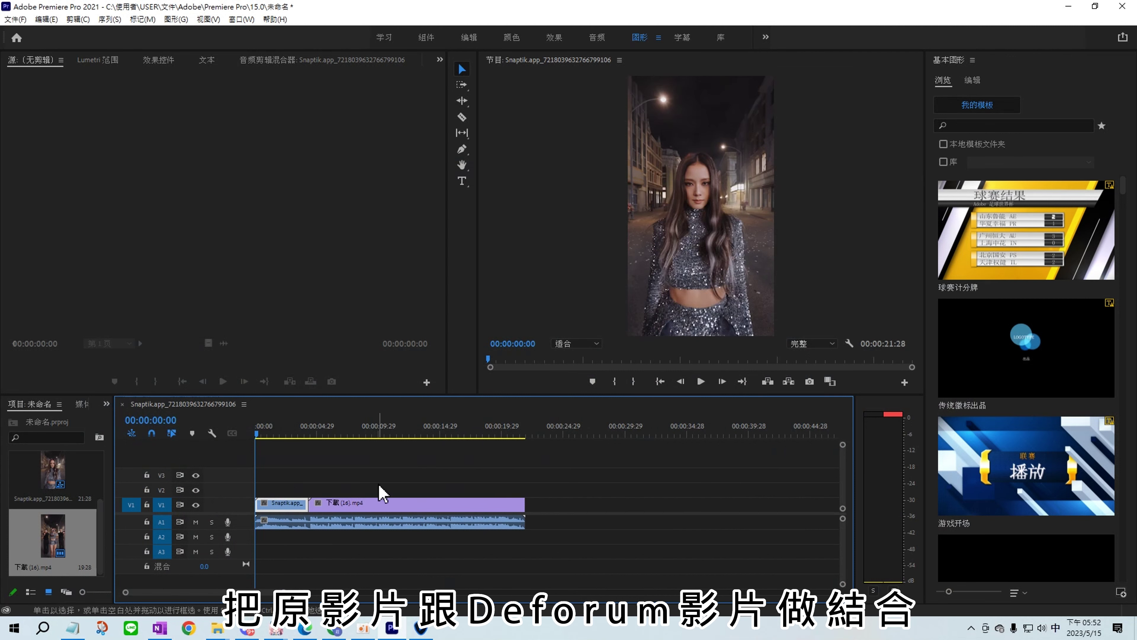
In Premiere Pro, export the sequence that combines the original clip with the Deforum video.
{"action": "left_click", "coordinate": [14, 19]}
{"action": "left_click", "coordinate": [258, 431]}
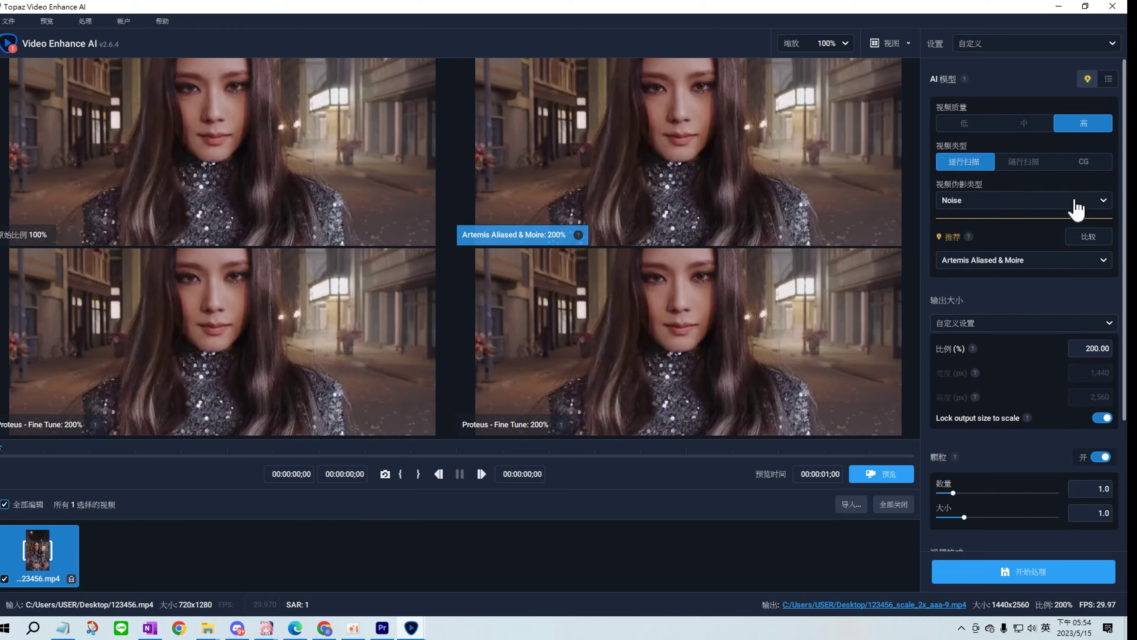
In Topaz Video Enhance AI, view the video artifact type choices for 123456.mp4 and keep Noise.
{"action": "left_click", "coordinate": [1014, 208]}
{"action": "left_click", "coordinate": [1003, 197]}
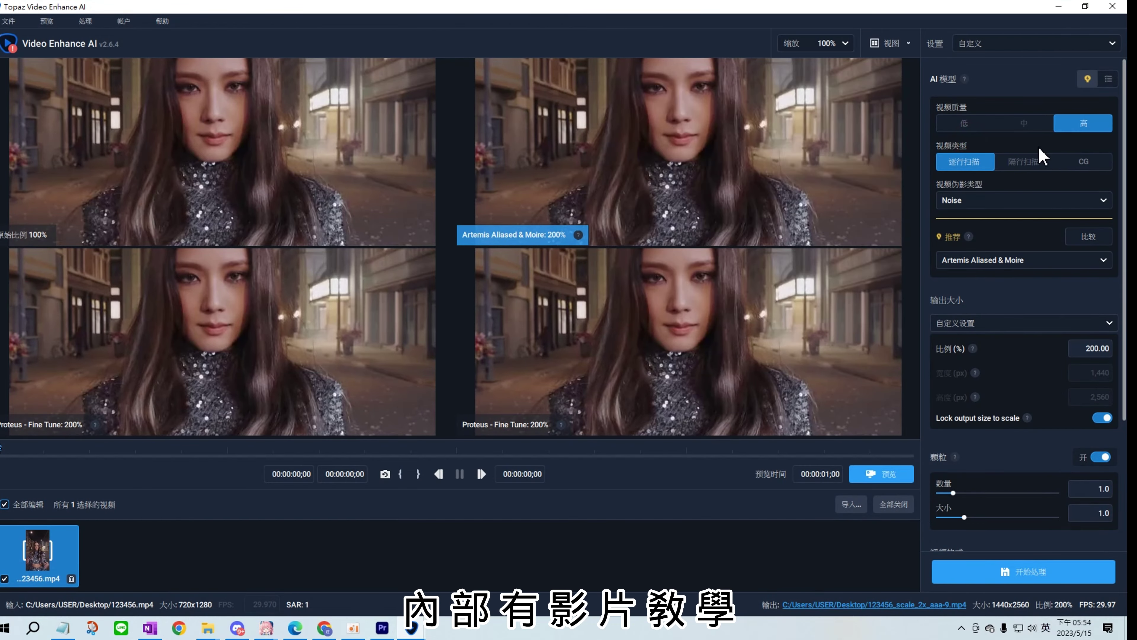